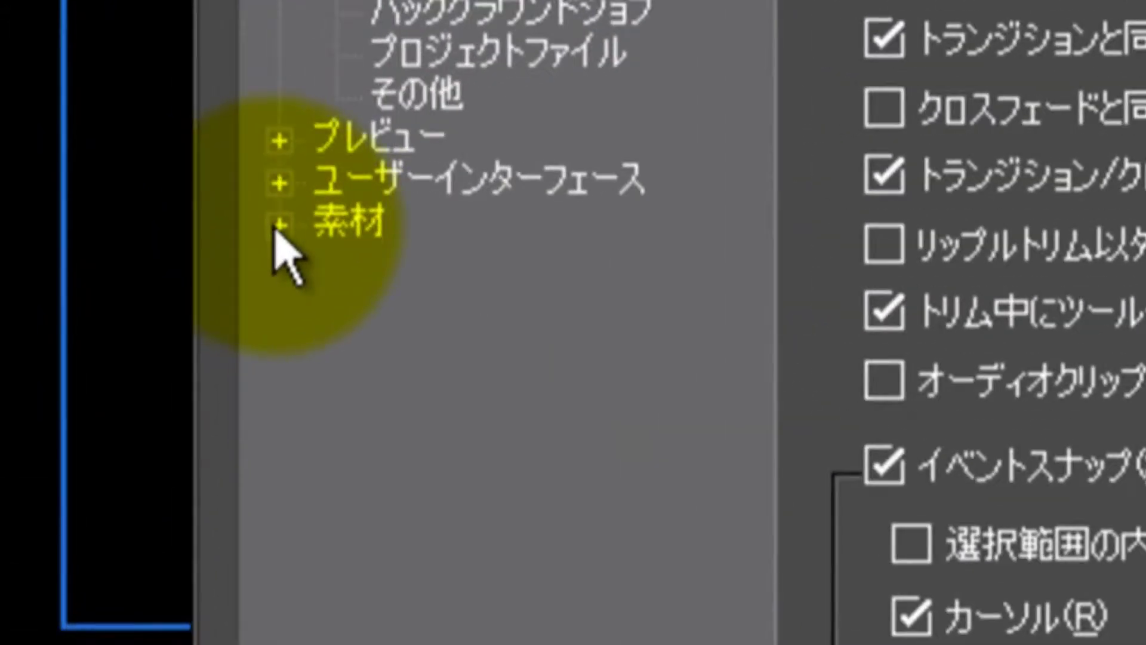
Set the default still-image duration to 00:00:00;02 in the material duration user settings and accept the settings
{"action": "left_click", "coordinate": [281, 227]}
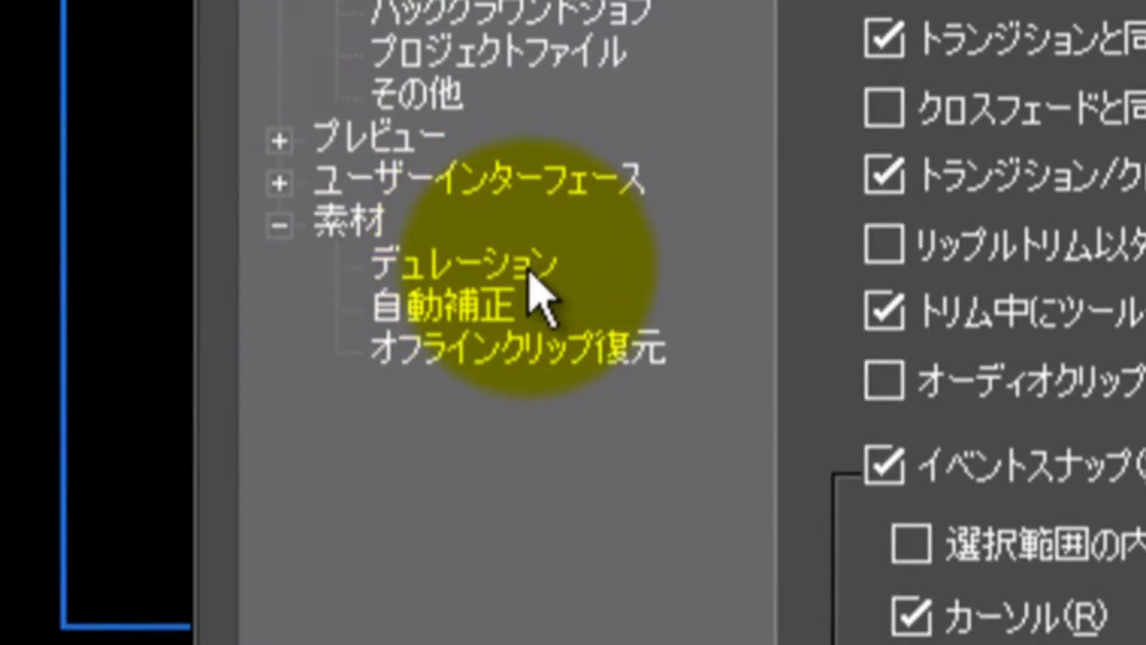
{"action": "left_click", "coordinate": [474, 272]}
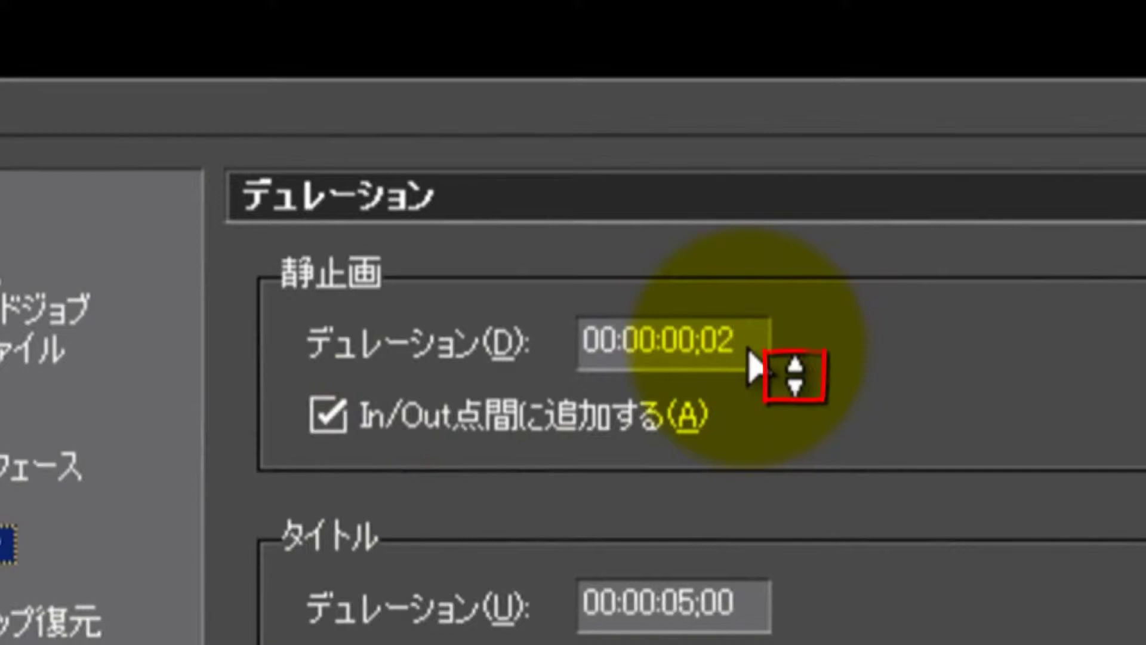
{"action": "left_click_drag", "start_coordinate": [756, 362], "coordinate": [757, 327]}
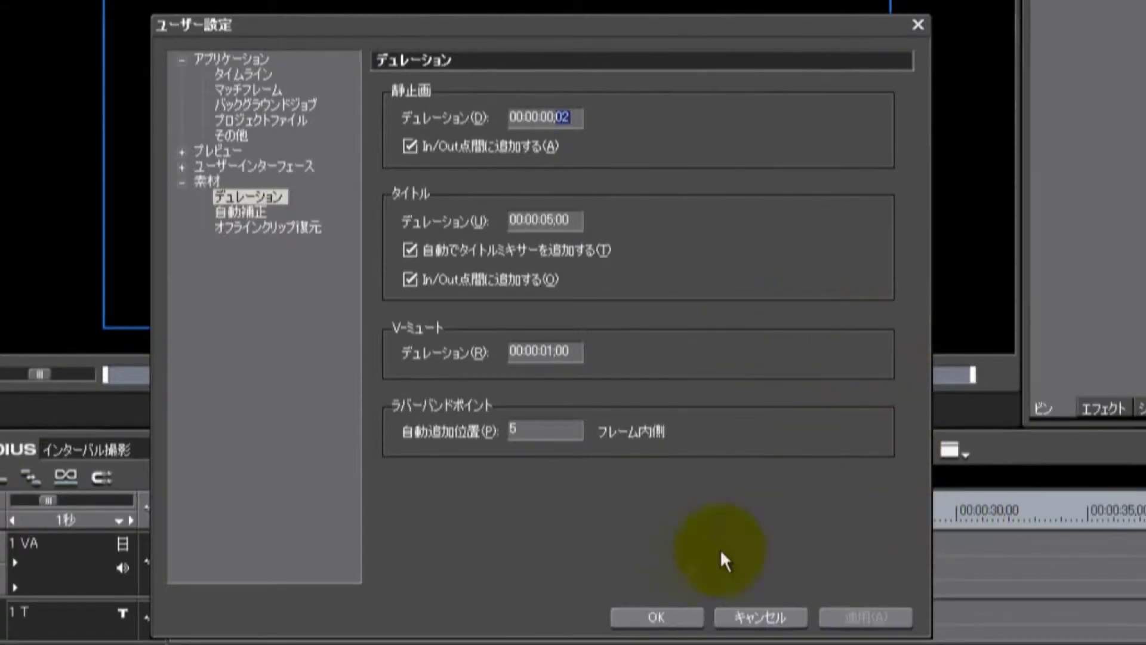
{"action": "left_click", "coordinate": [684, 623]}
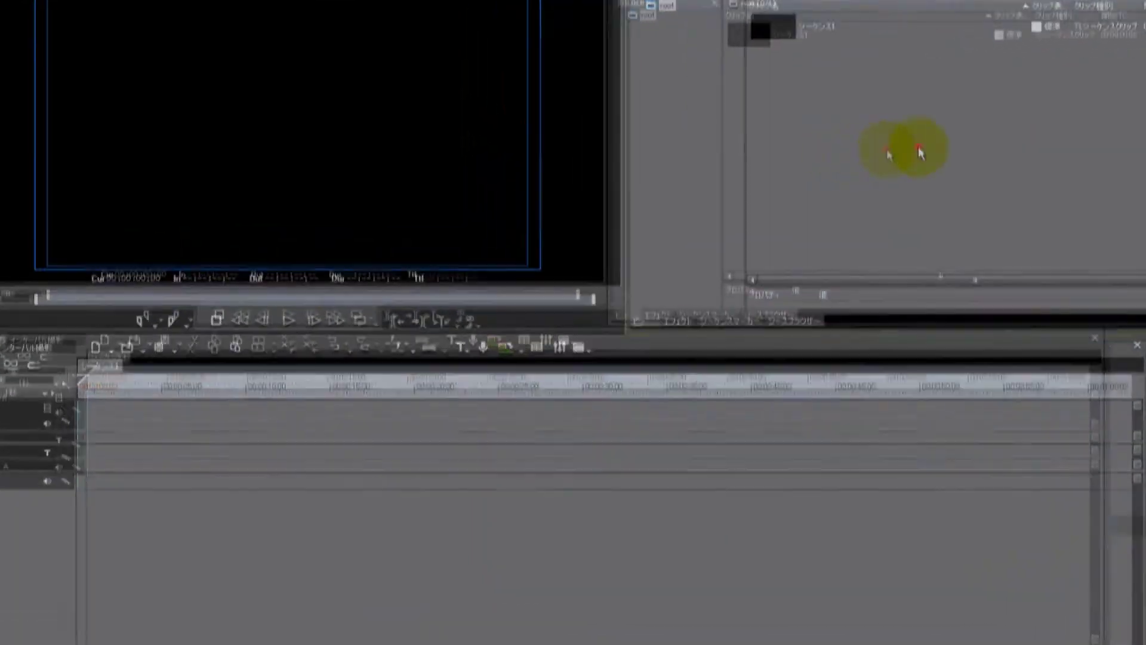
Start adding a clip to the bin and browse to the あずきあいす folder on volume G
{"action": "double_click", "coordinate": [820, 155]}
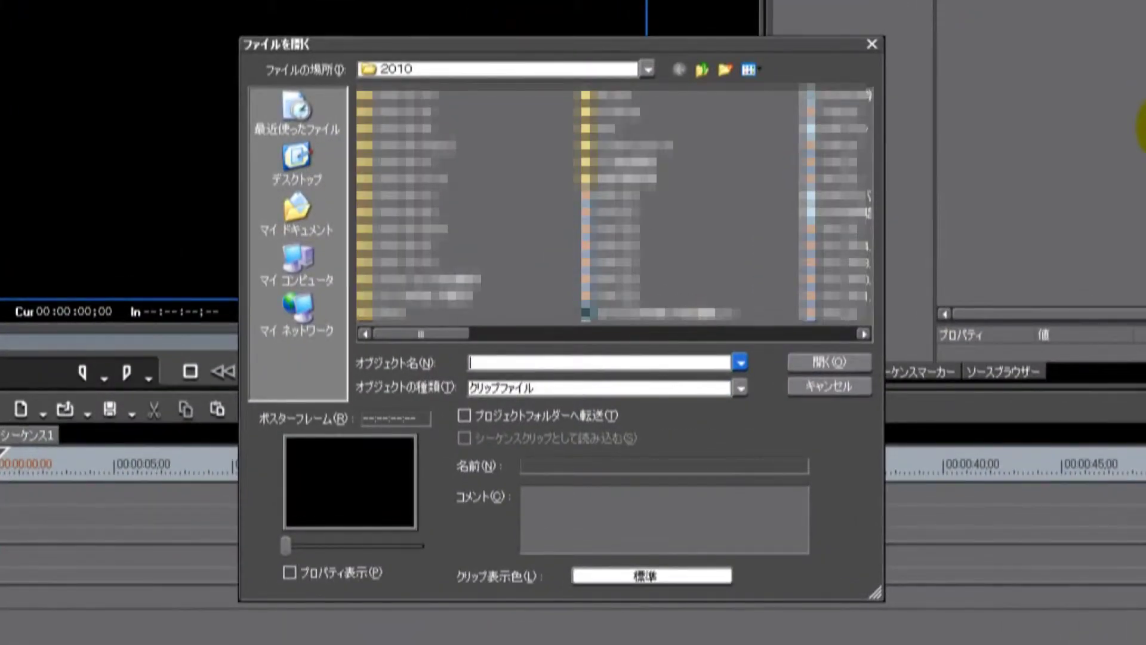
{"action": "left_click", "coordinate": [648, 70]}
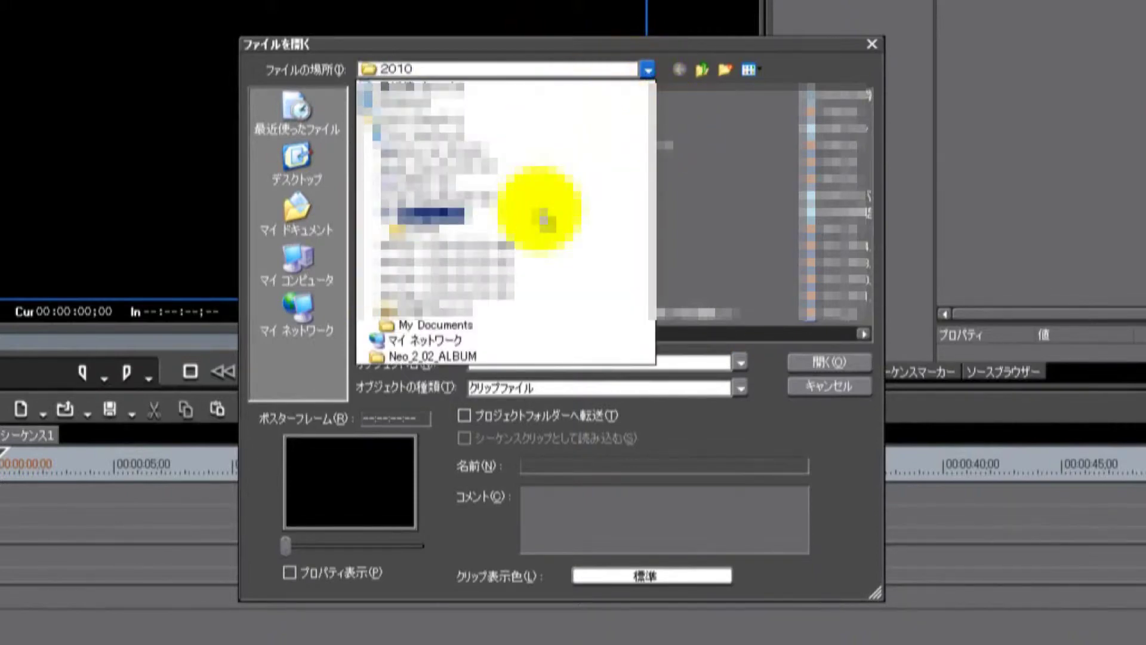
{"action": "left_click", "coordinate": [537, 208]}
{"action": "left_click", "coordinate": [751, 333]}
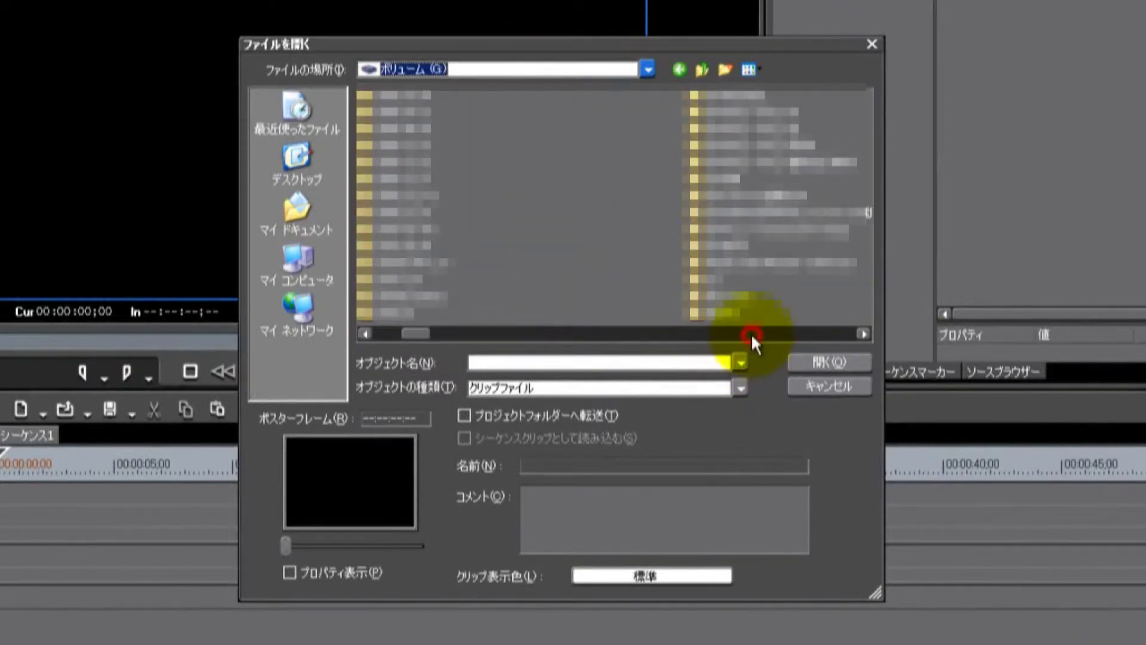
{"action": "left_click", "coordinate": [751, 333]}
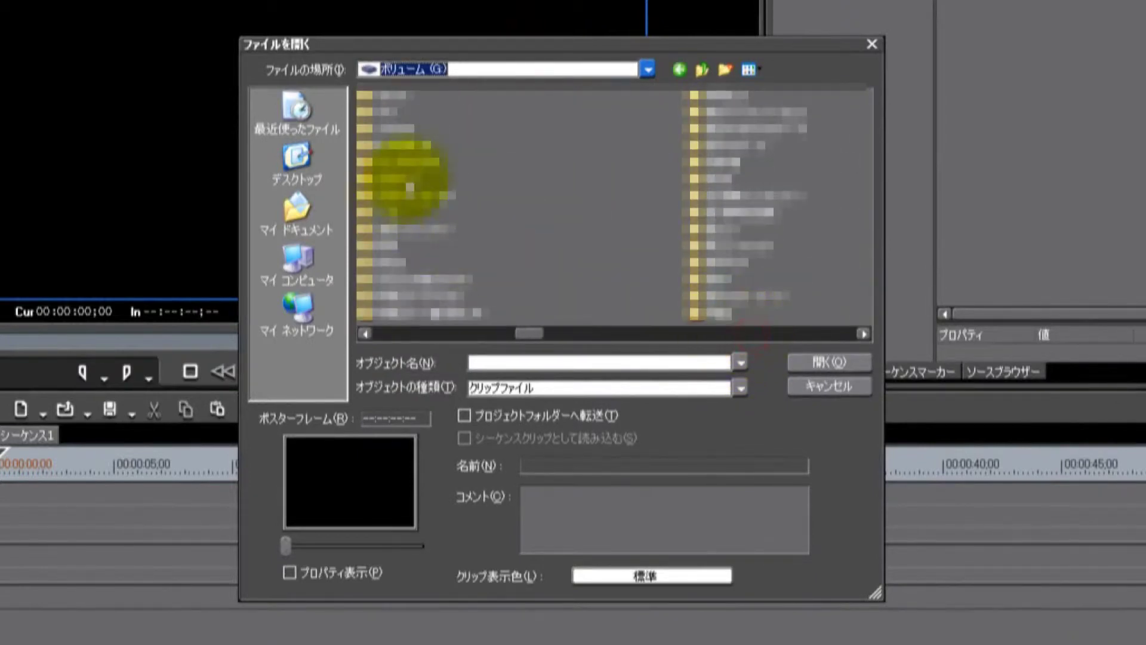
{"action": "double_click", "coordinate": [408, 144]}
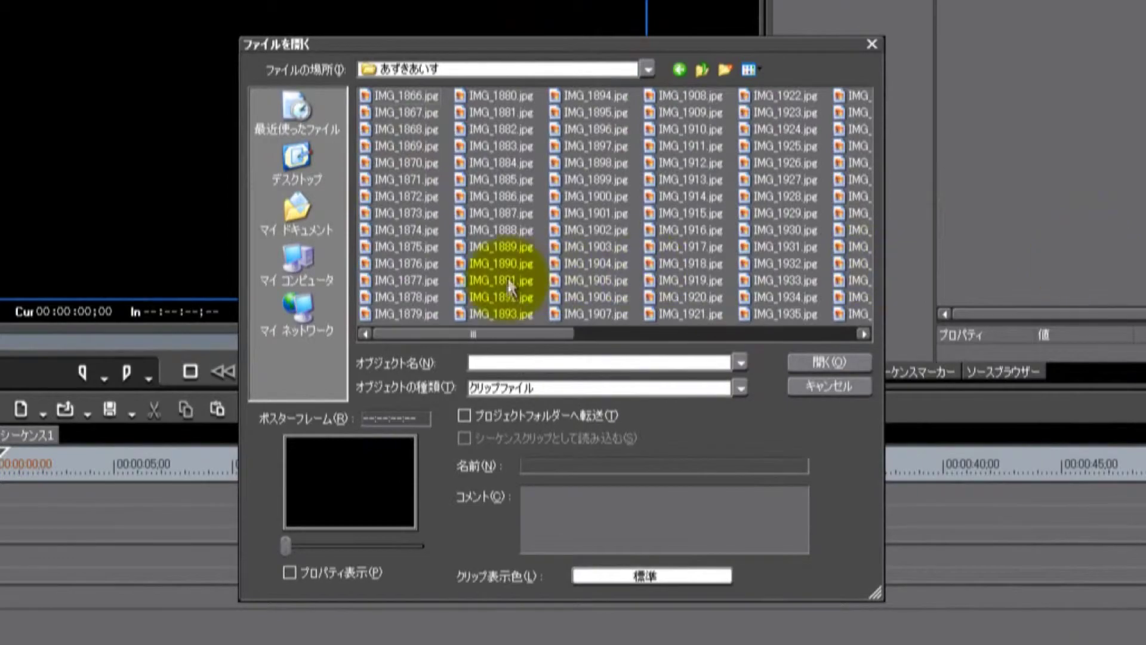
Import the JPEG series beginning with IMG_1866.jpg as one sequence clip
{"action": "left_click_drag", "start_coordinate": [509, 327], "coordinate": [424, 332]}
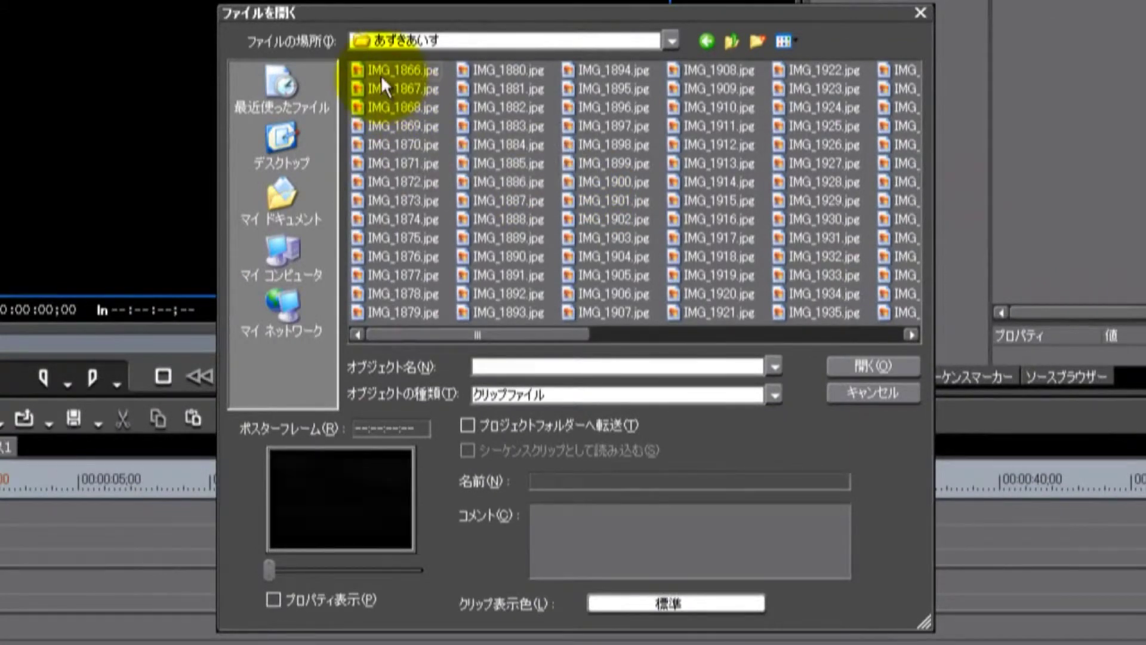
{"action": "left_click", "coordinate": [381, 74]}
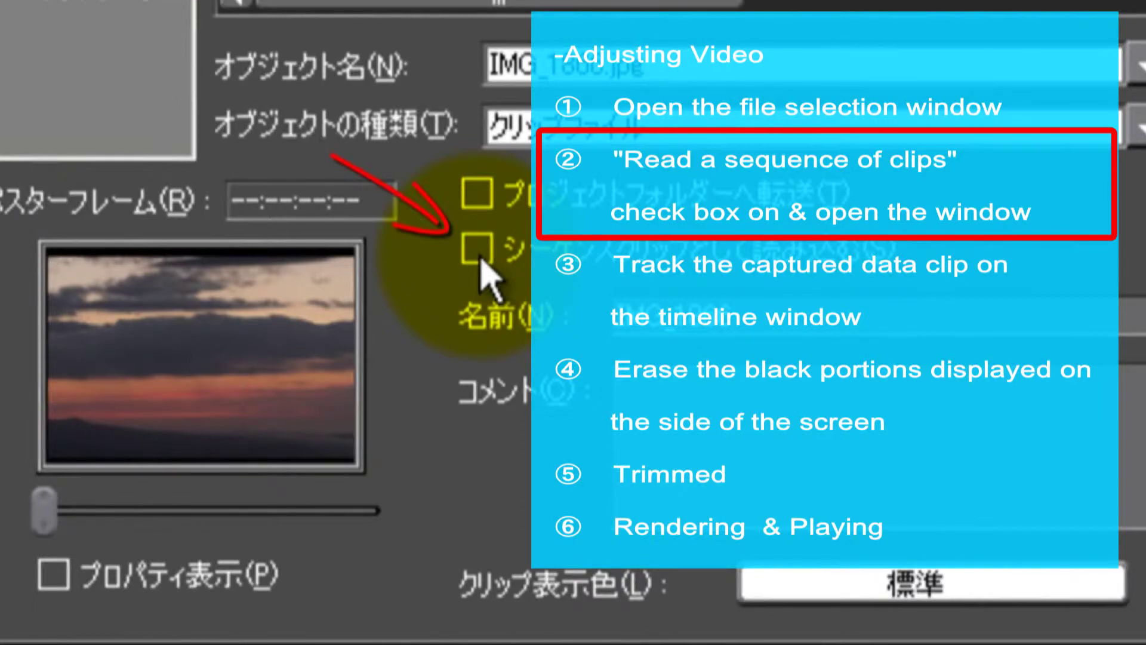
{"action": "left_click", "coordinate": [481, 261]}
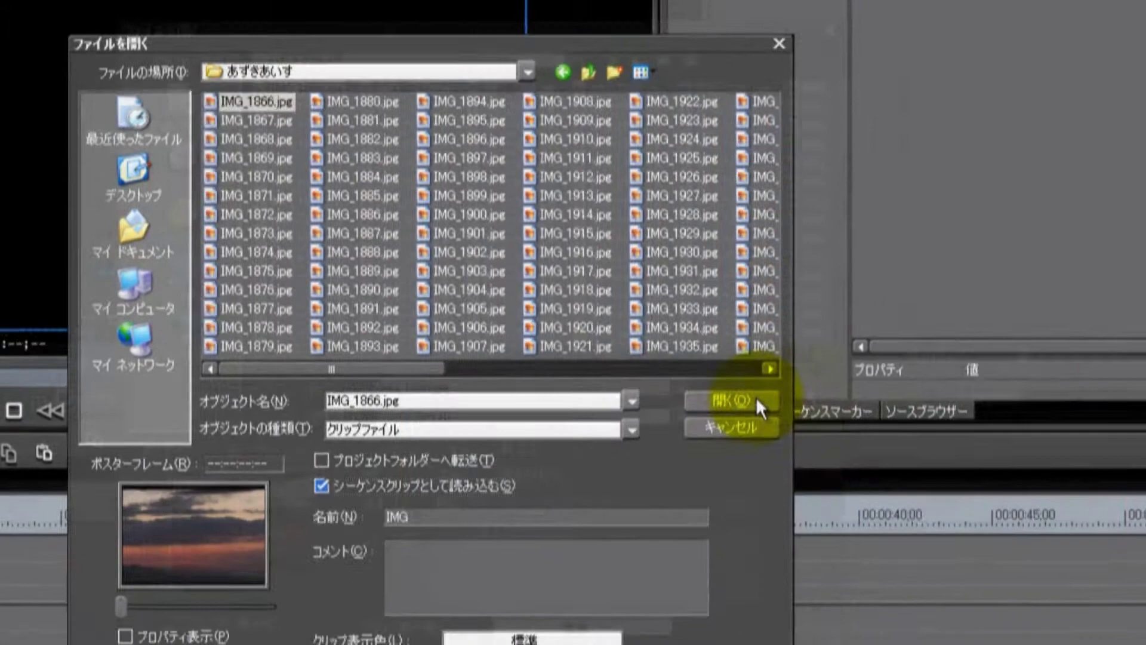
{"action": "left_click", "coordinate": [755, 397]}
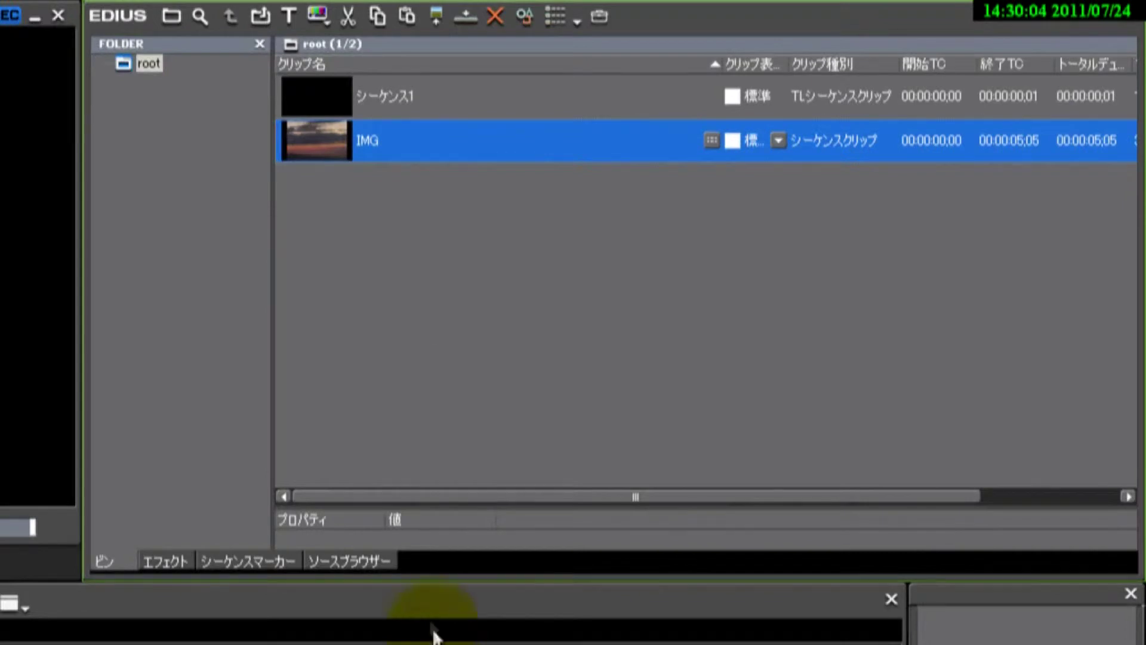
Place the IMG sequence clip from the bin on the 1V track at about 00:00:02;10
{"action": "left_click", "coordinate": [413, 375]}
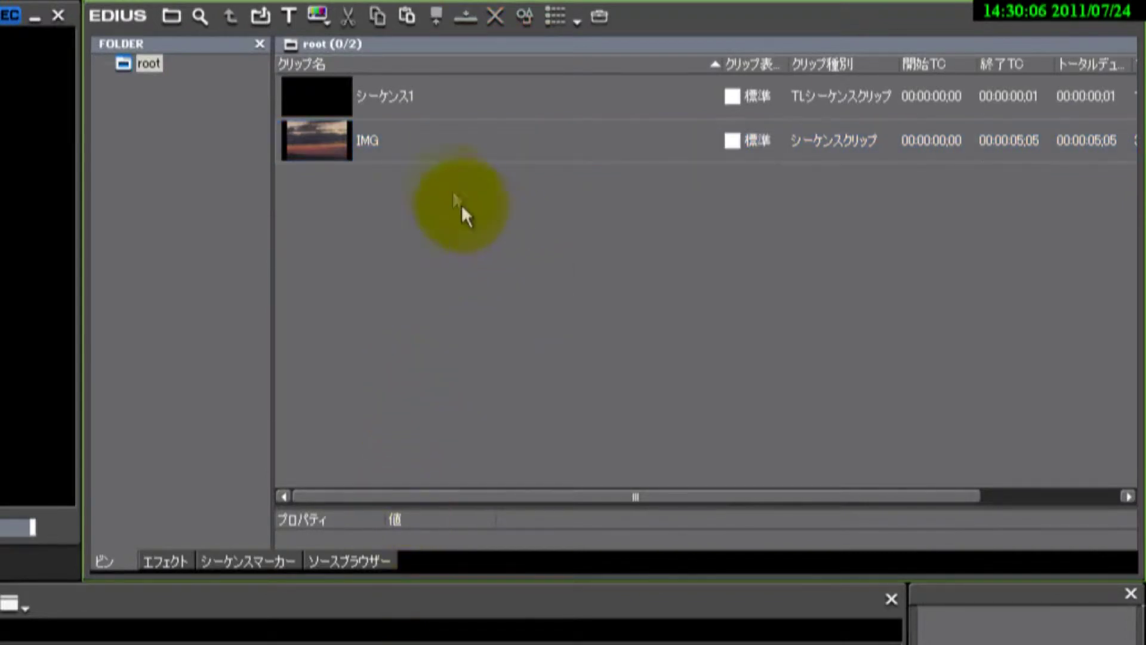
{"action": "left_click", "coordinate": [424, 152]}
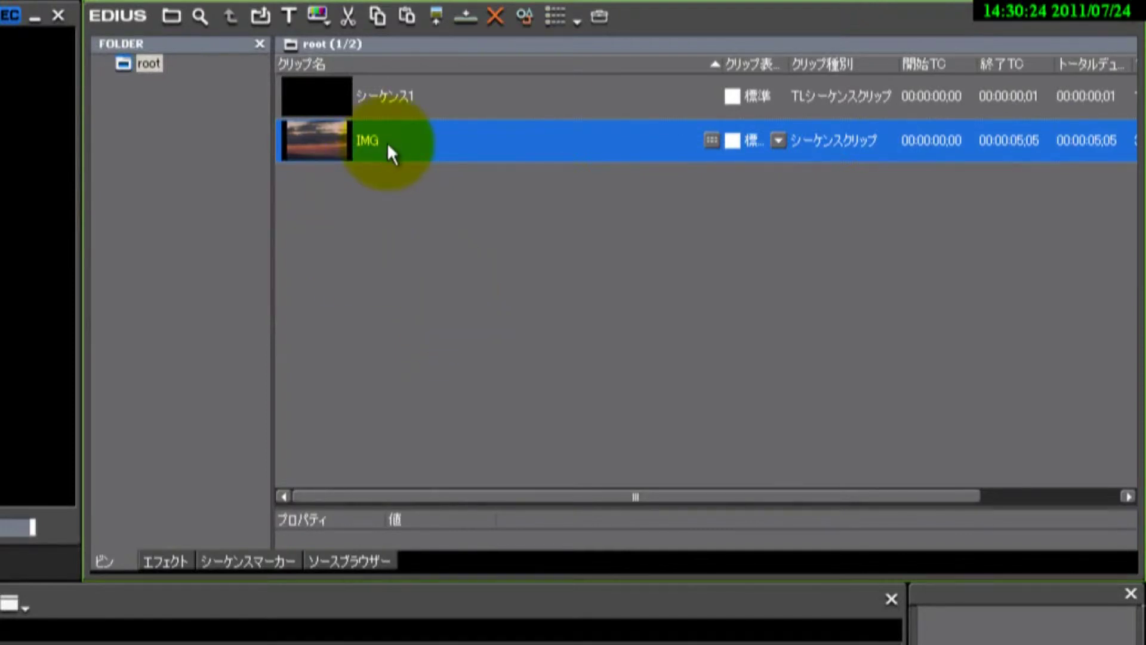
{"action": "left_click", "coordinate": [305, 139]}
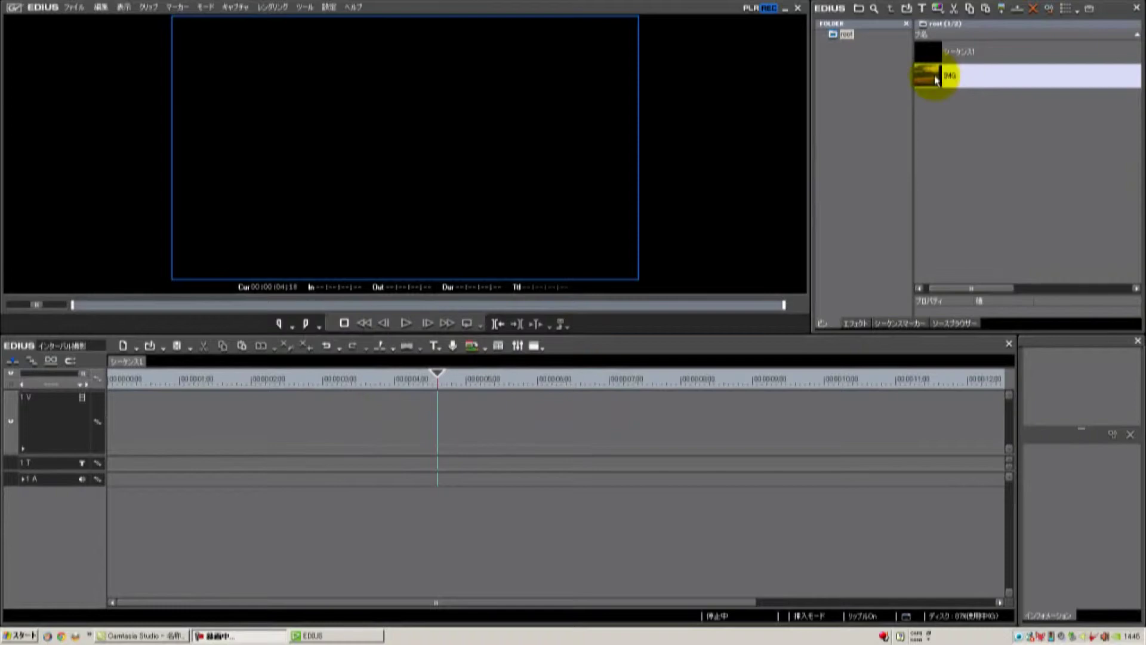
{"action": "mouse_move", "coordinate": [935, 79]}
{"action": "left_mouse_down"}
{"action": "mouse_move", "coordinate": [652, 162]}
{"action": "mouse_move", "coordinate": [440, 243]}
{"action": "mouse_move", "coordinate": [277, 418]}
{"action": "left_mouse_up"}
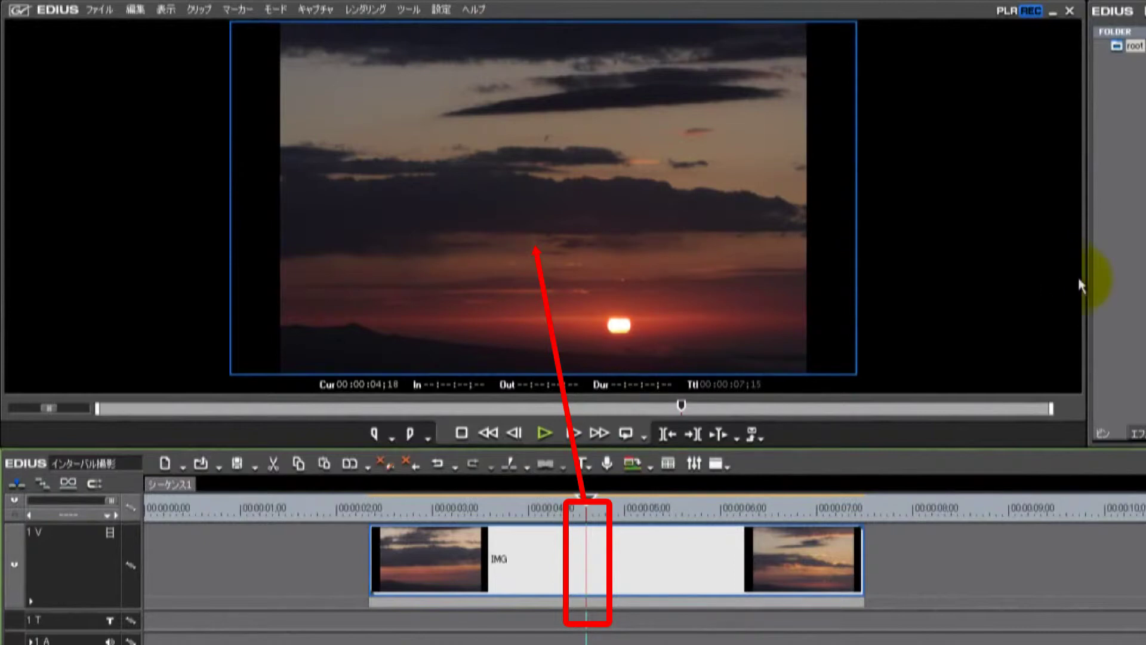
Enlarge the preview and information areas, and open the IMG clip's Layouter settings
{"action": "left_click_drag", "start_coordinate": [1024, 446], "coordinate": [1017, 643]}
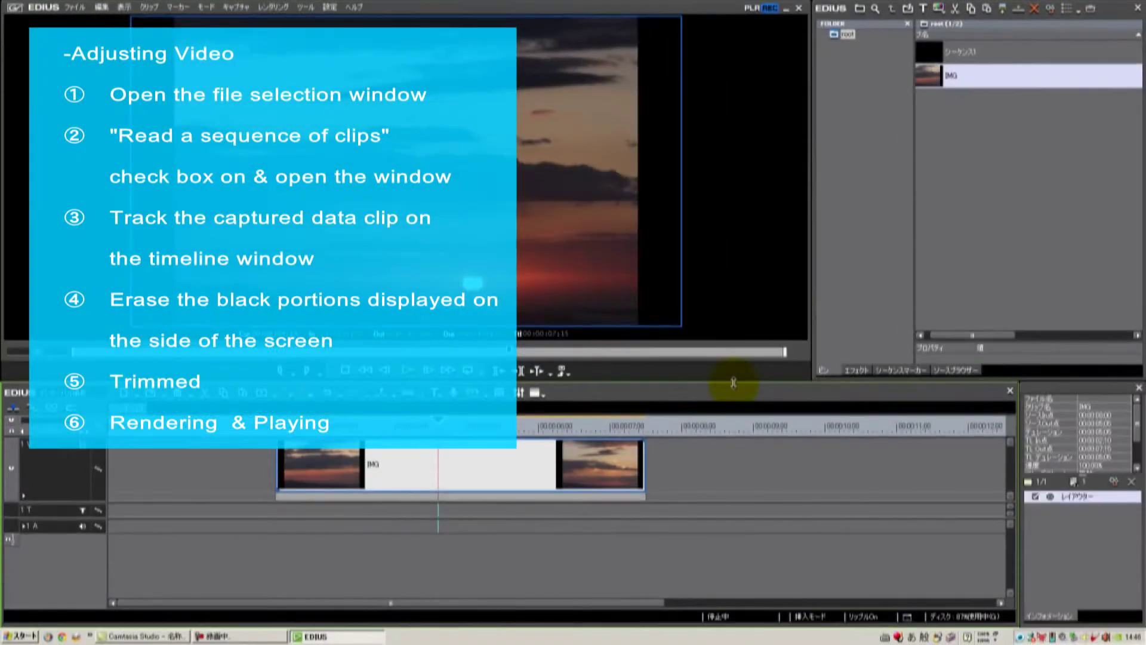
{"action": "left_click_drag", "start_coordinate": [1018, 424], "coordinate": [822, 428]}
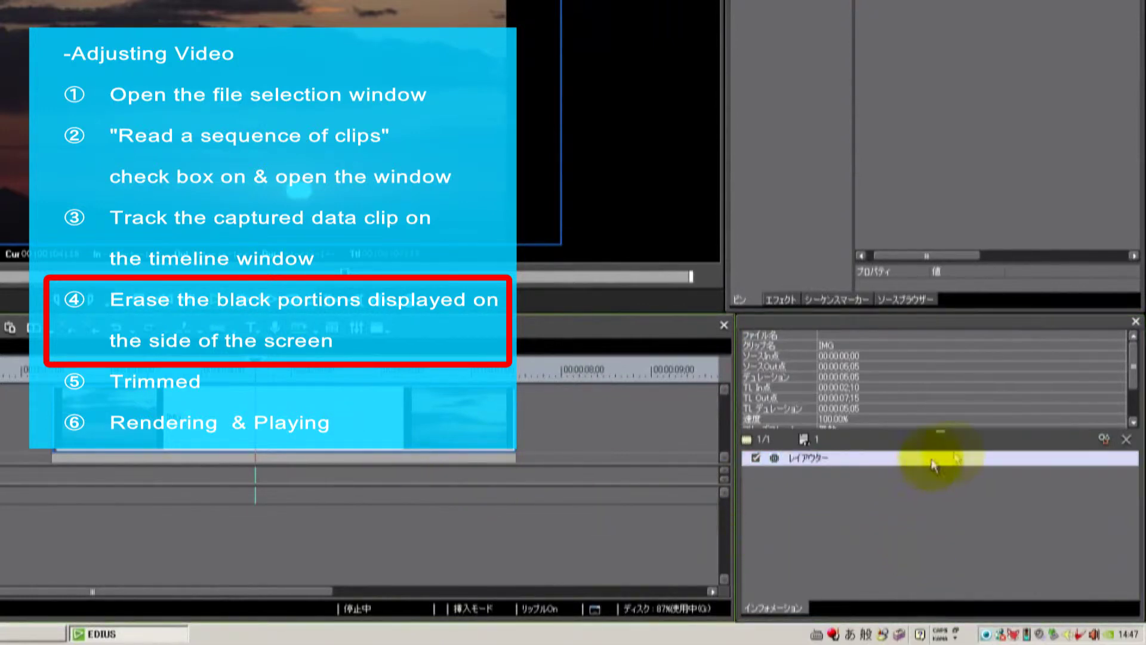
{"action": "left_click", "coordinate": [1082, 458]}
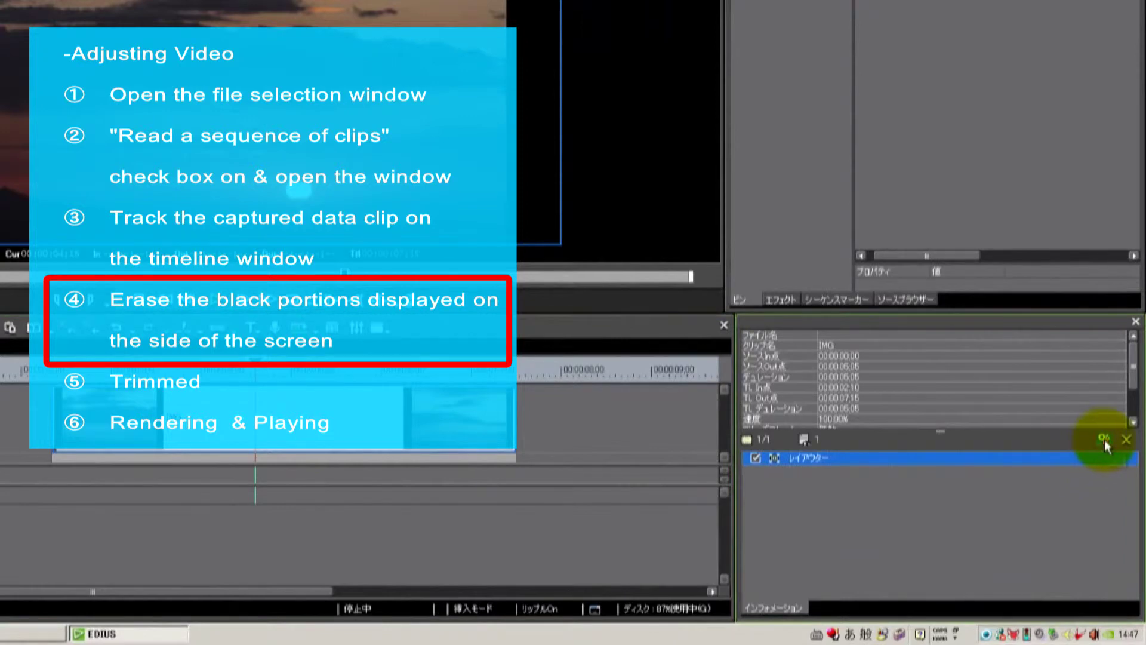
{"action": "left_click", "coordinate": [1103, 439]}
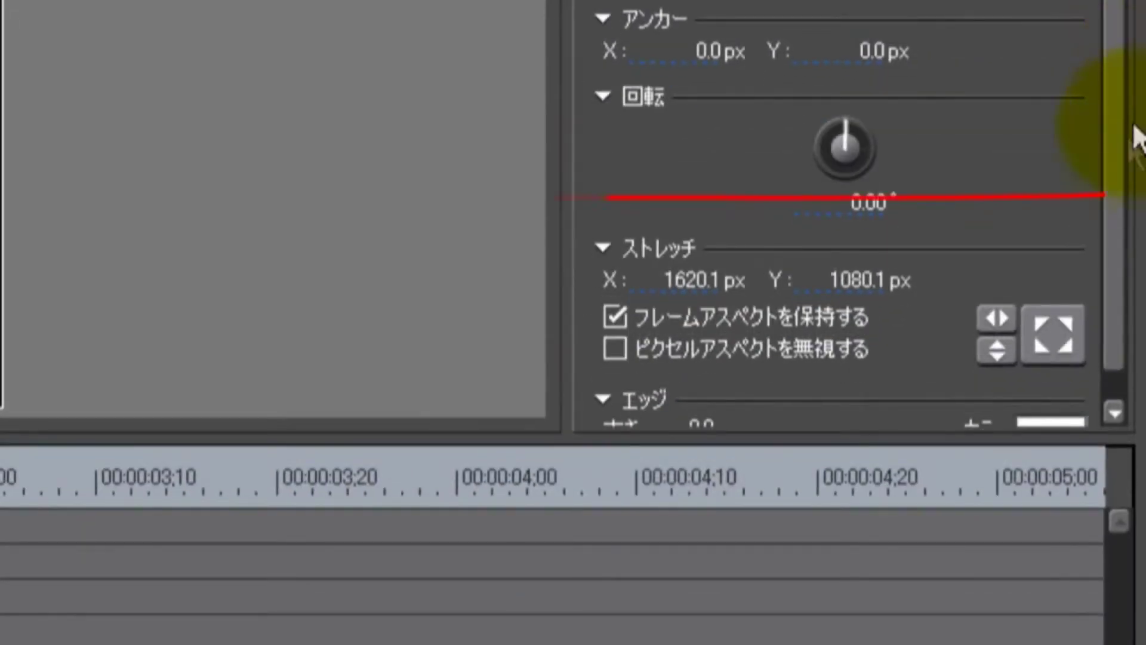
Stretch the image to the full frame width, align it with the frame's lower edge, and apply the layout
{"action": "left_click_drag", "start_coordinate": [1108, 153], "coordinate": [1108, 181]}
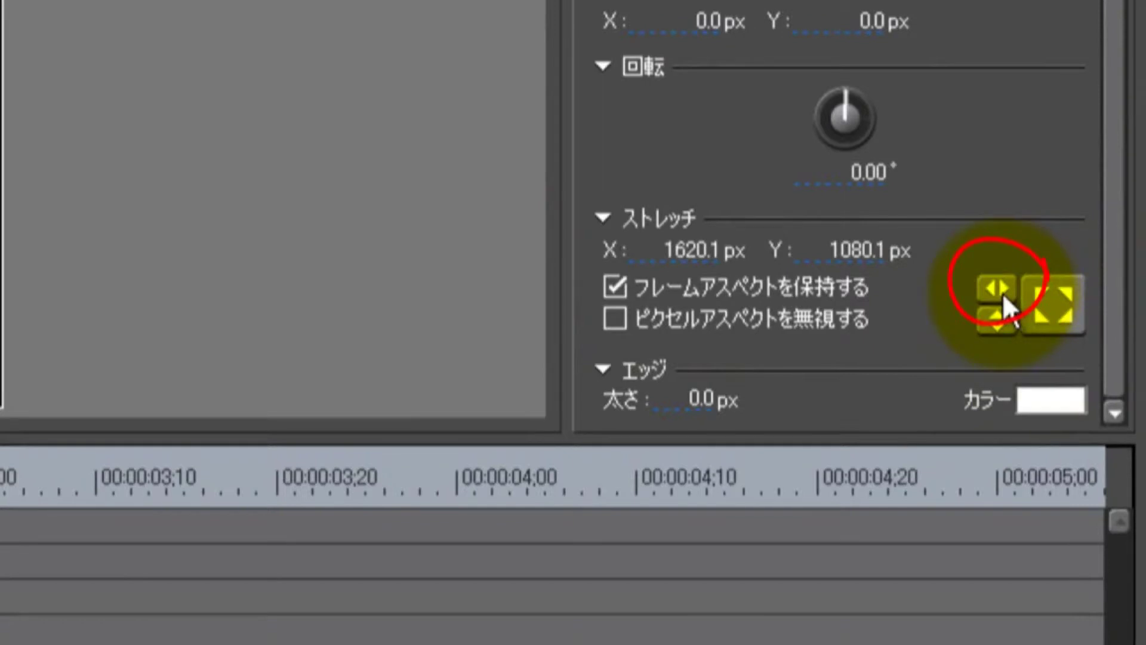
{"action": "left_click", "coordinate": [1002, 292]}
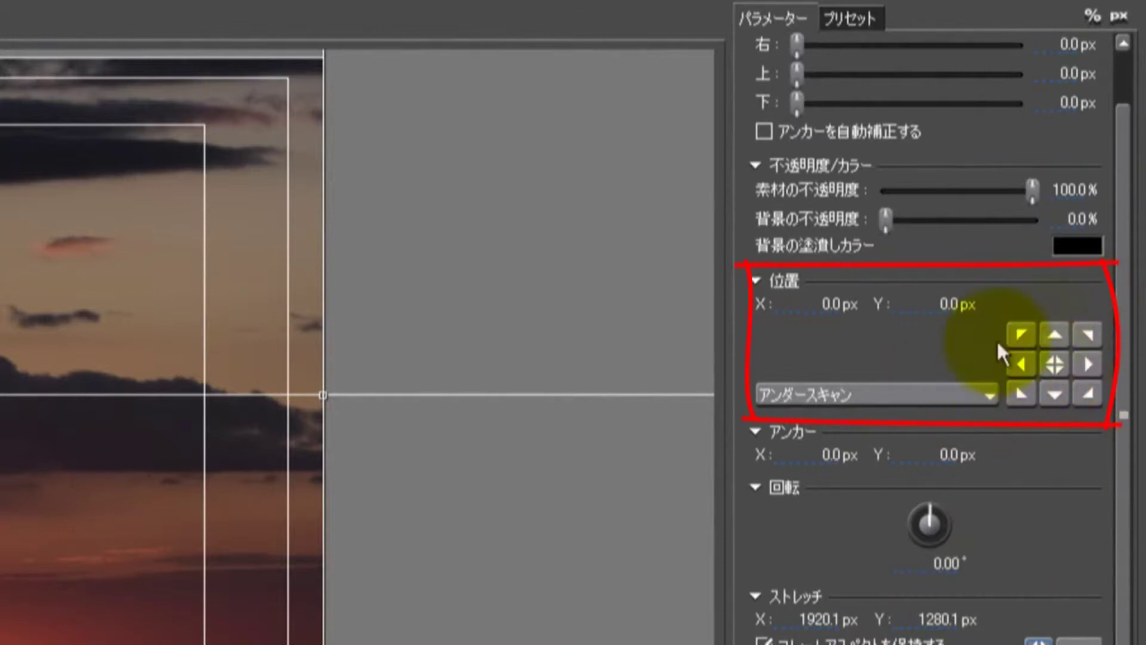
{"action": "left_click", "coordinate": [1056, 395]}
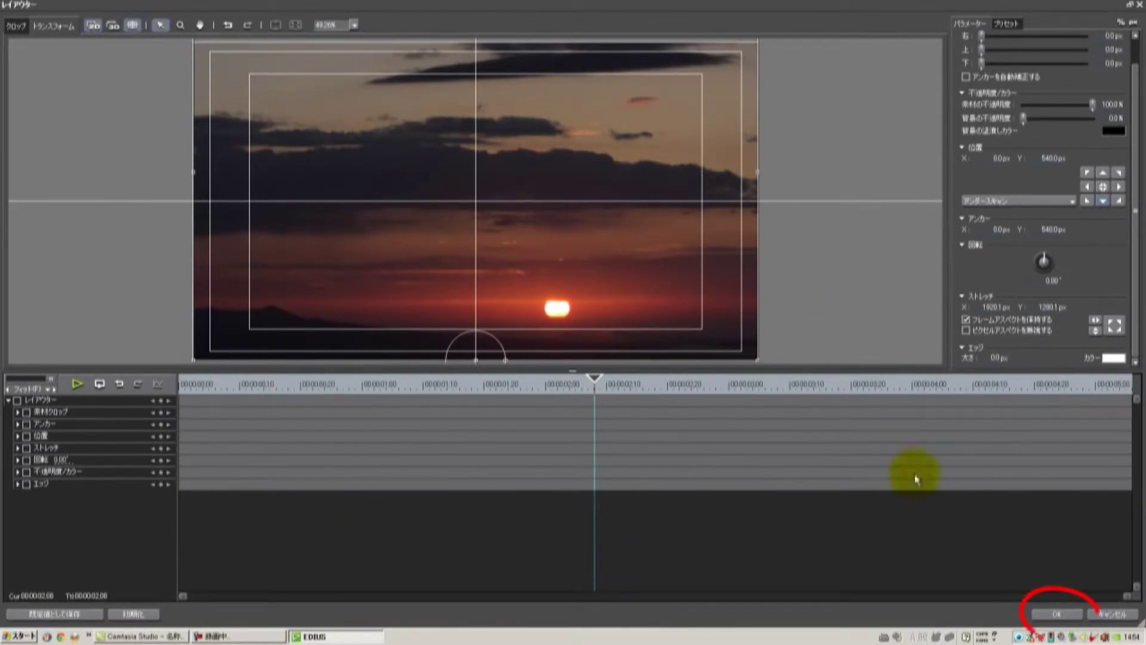
{"action": "left_click", "coordinate": [1067, 616]}
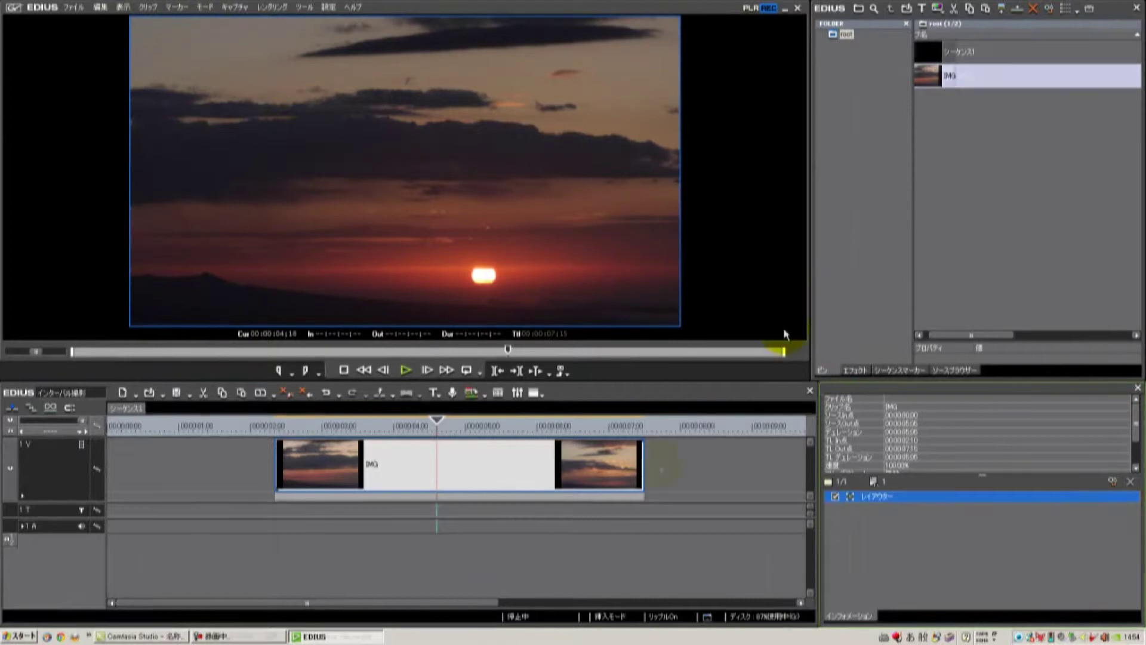
Play back the adjusted IMG clip on the timeline and render the selected clip
{"action": "left_click", "coordinate": [661, 468]}
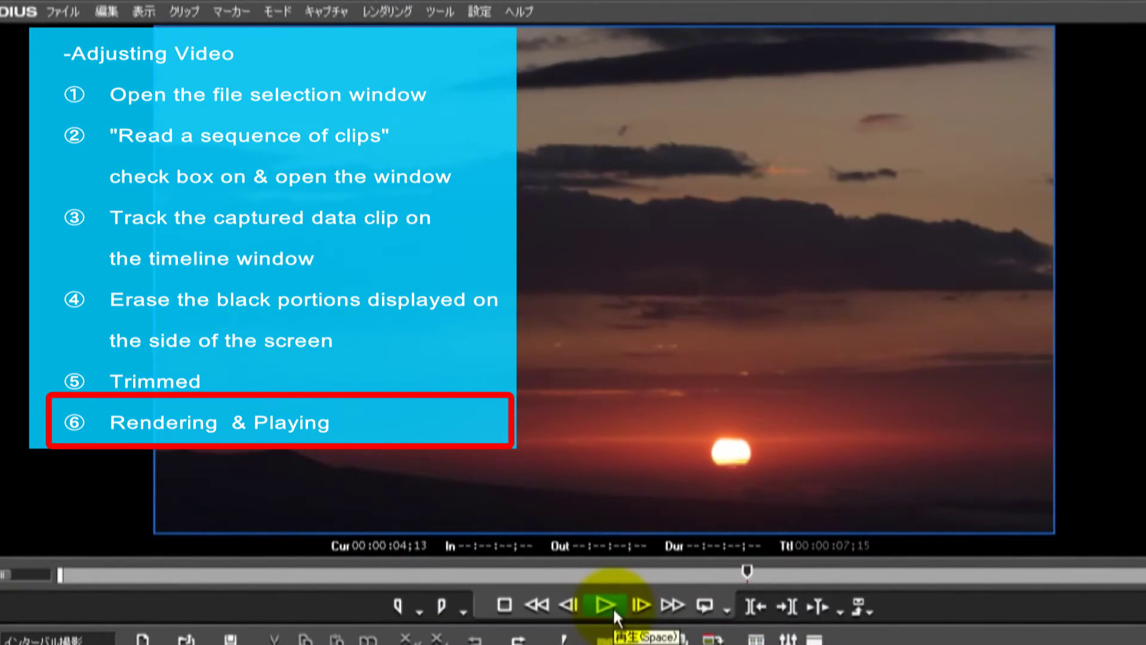
{"action": "left_click", "coordinate": [615, 614]}
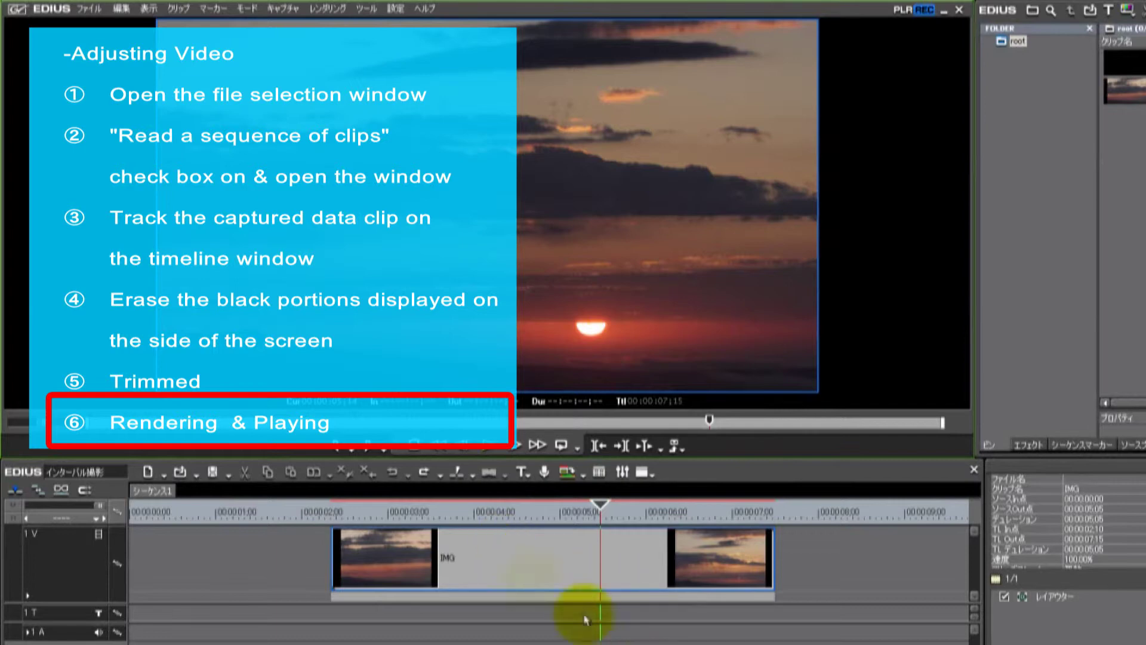
{"action": "left_click", "coordinate": [524, 570]}
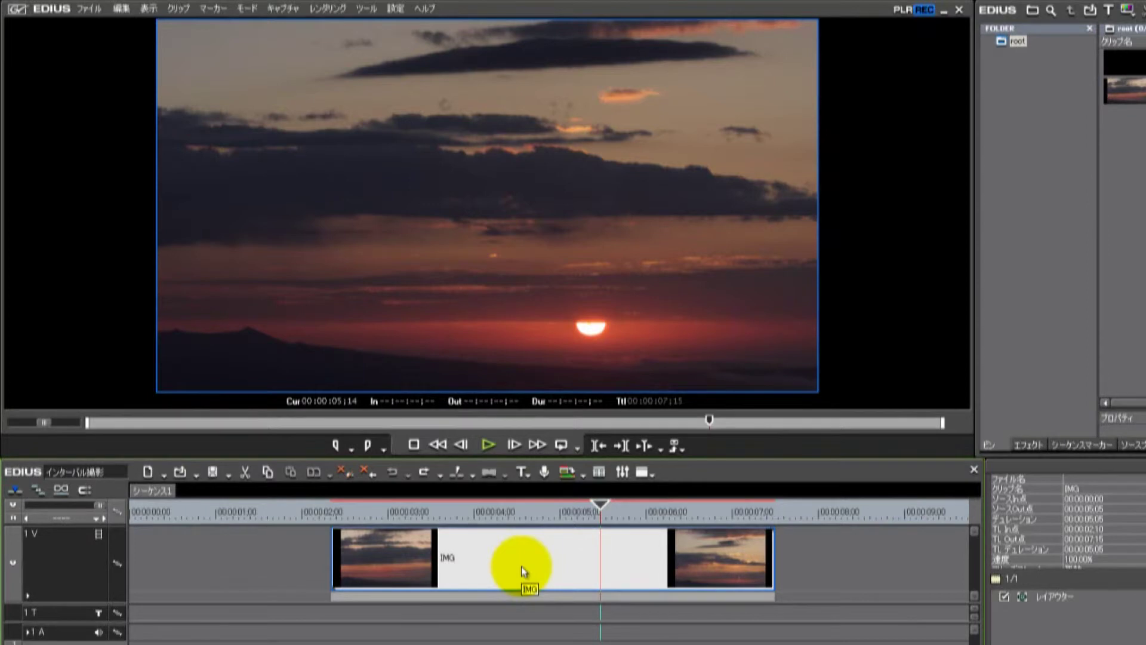
{"action": "right_click", "coordinate": [522, 567]}
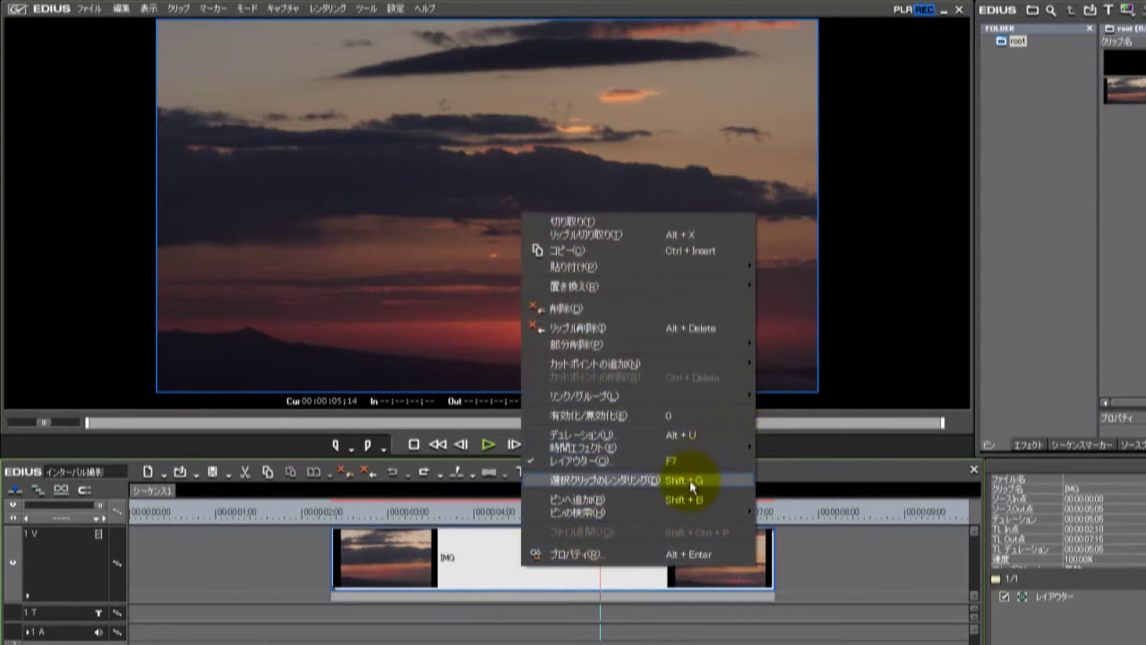
{"action": "left_click", "coordinate": [740, 482]}
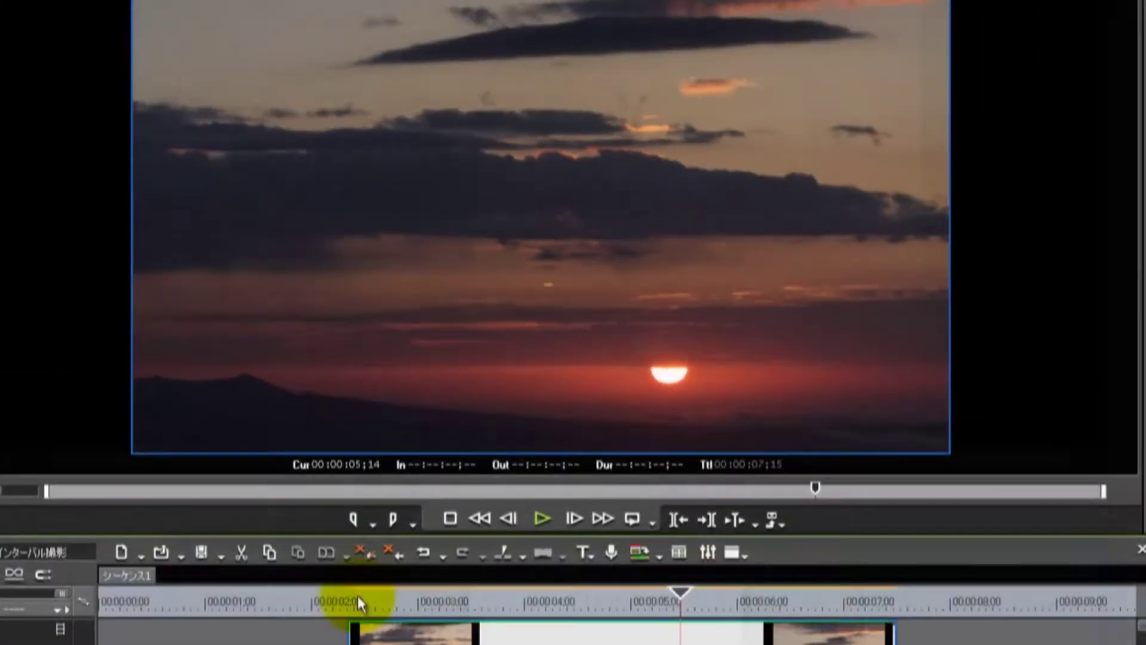
Play the rendered IMG clip from its beginning and return the playhead to near the clip's start
{"action": "left_click", "coordinate": [332, 440]}
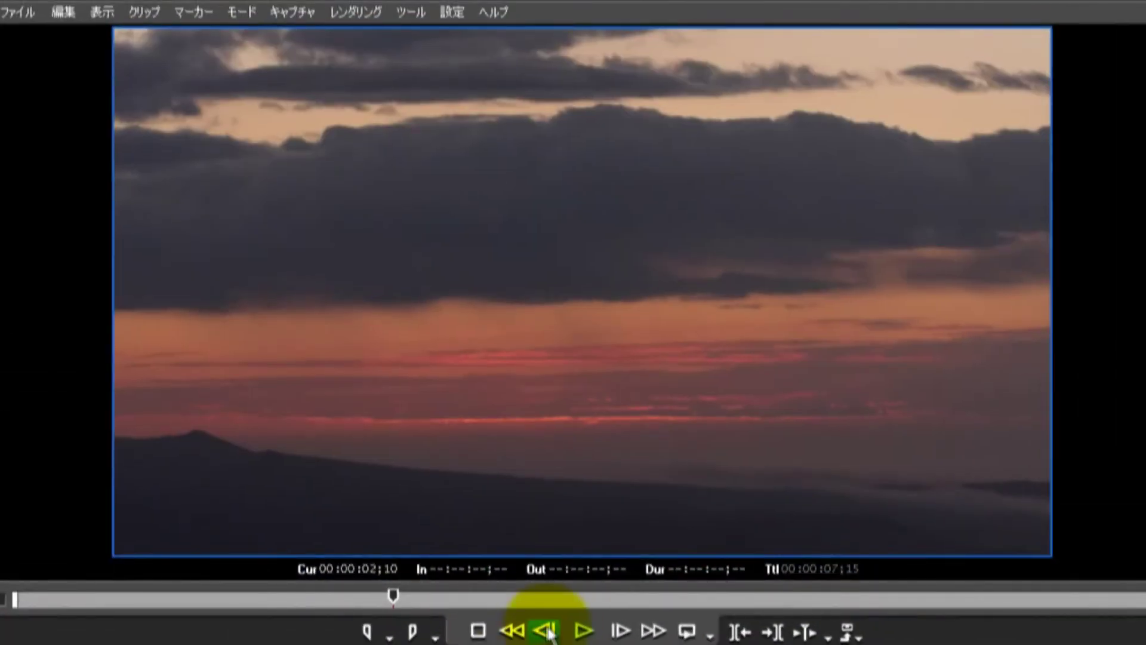
{"action": "left_click", "coordinate": [583, 631]}
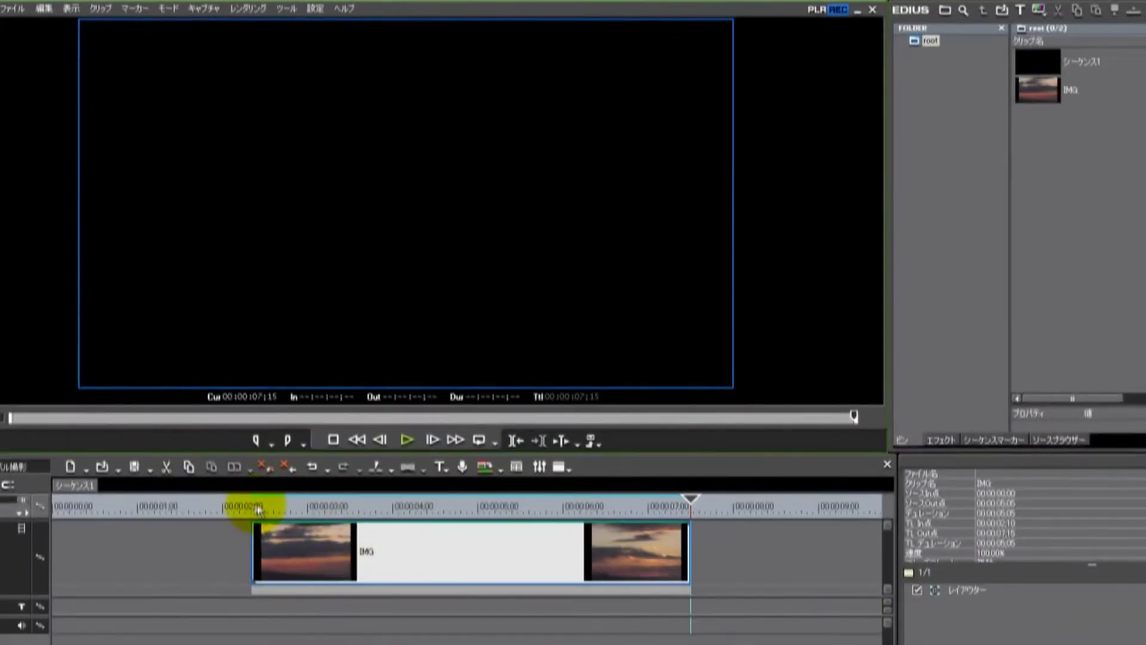
{"action": "left_click_drag", "start_coordinate": [258, 509], "coordinate": [288, 504]}
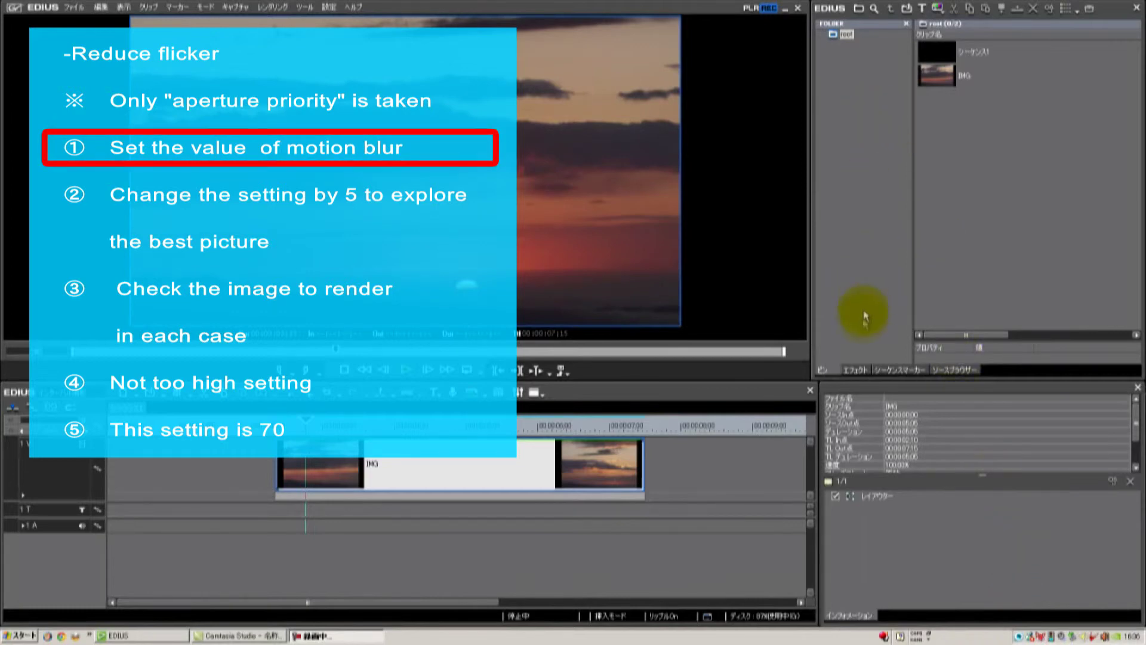
Show the video filters (ビデオフィルター) in the effects library's folder tree
{"action": "left_click", "coordinate": [857, 372]}
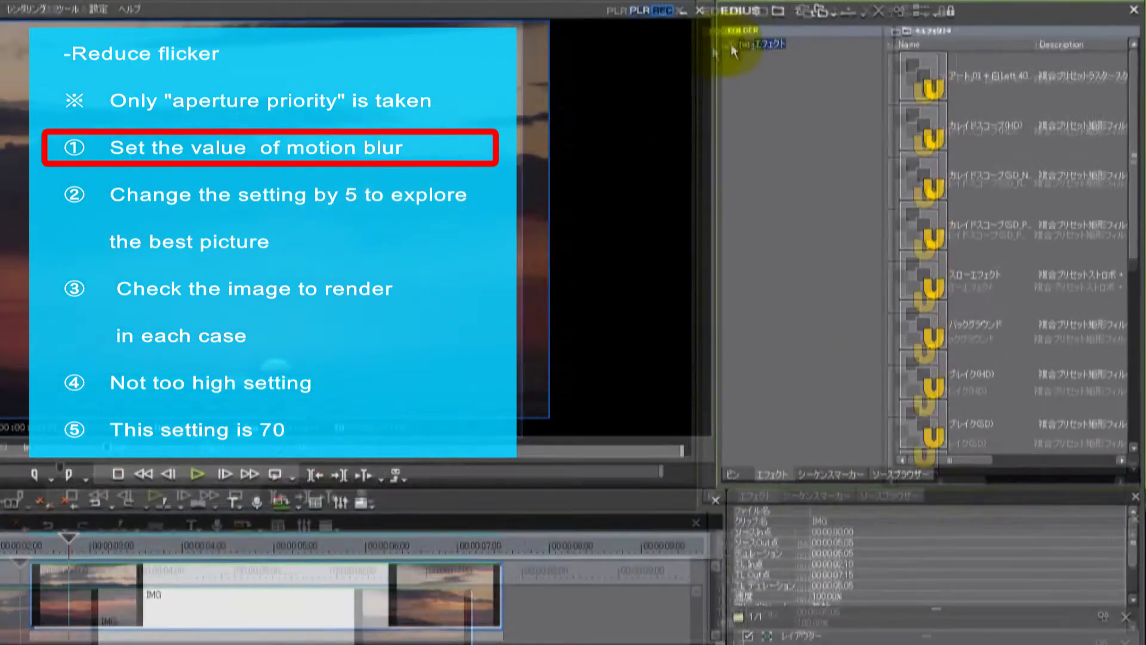
{"action": "left_click", "coordinate": [731, 46]}
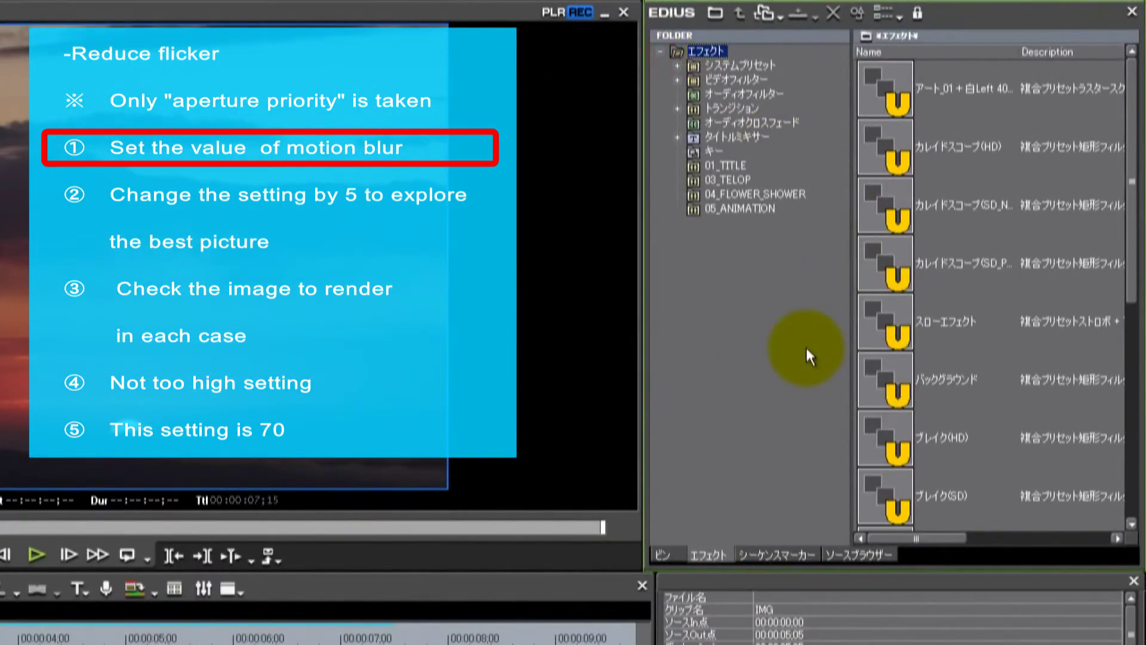
{"action": "left_click", "coordinate": [678, 79]}
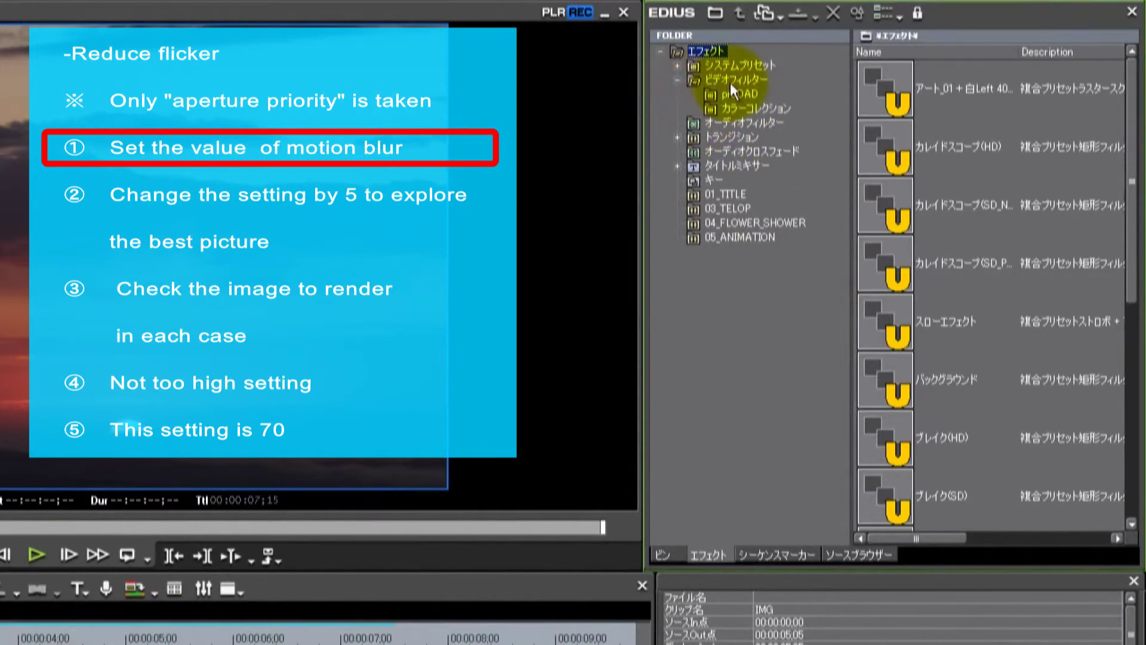
{"action": "left_click", "coordinate": [731, 85]}
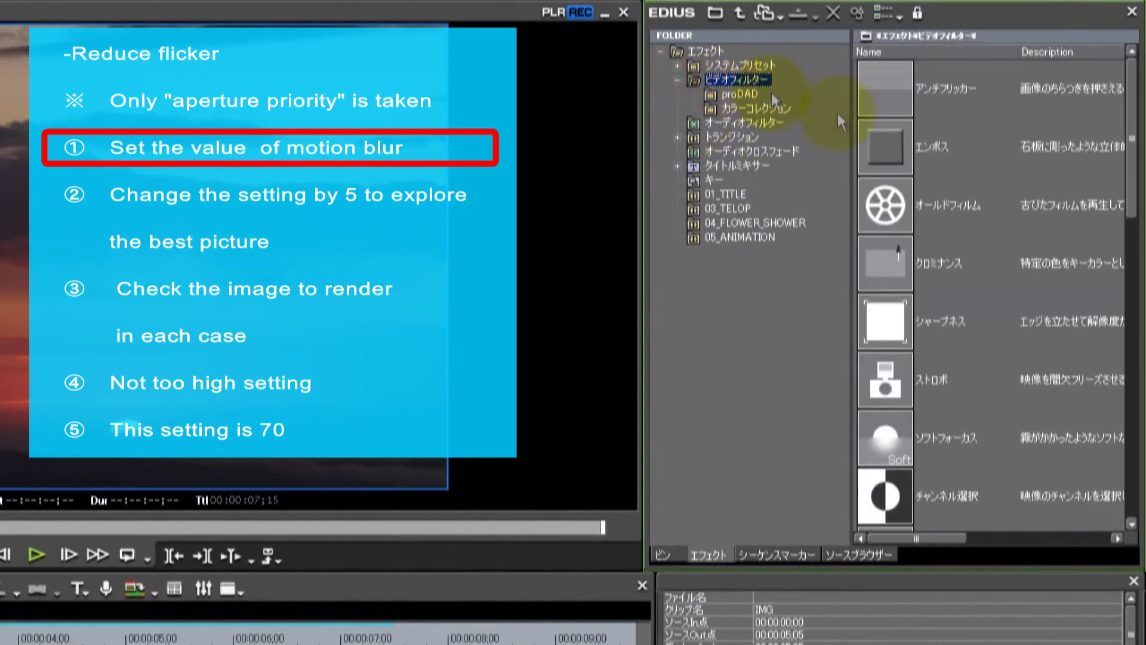
Add the motion blur filter (モーションブラー) to the IMG clip's effects below the Layouter entry
{"action": "left_click_drag", "start_coordinate": [1130, 134], "coordinate": [1126, 472]}
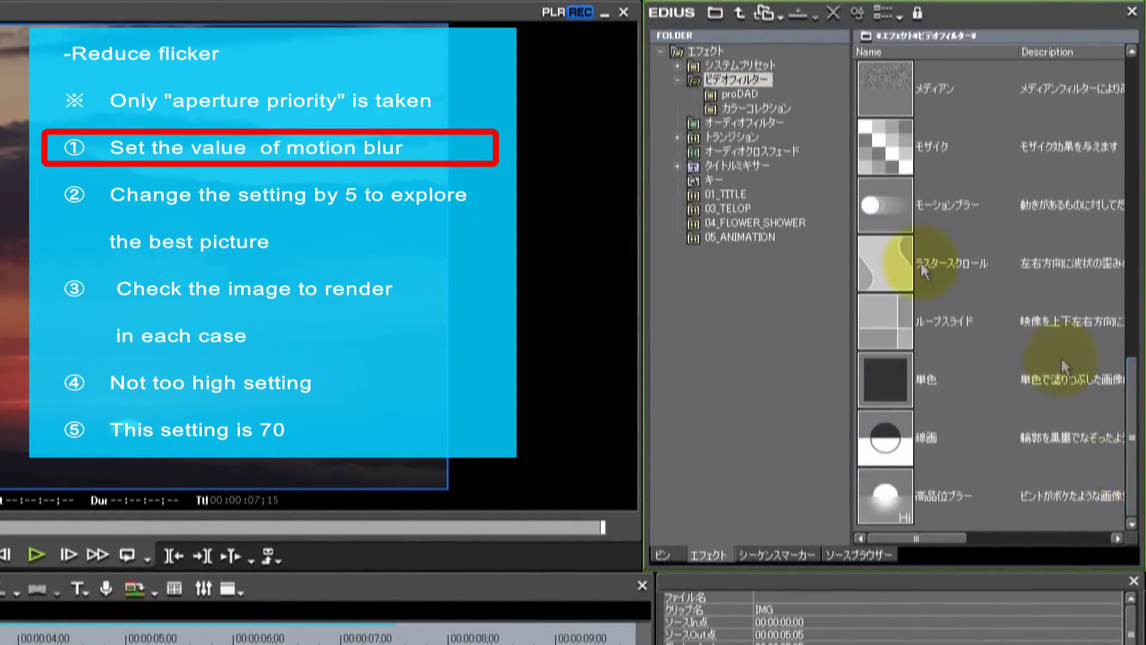
{"action": "left_click", "coordinate": [862, 206]}
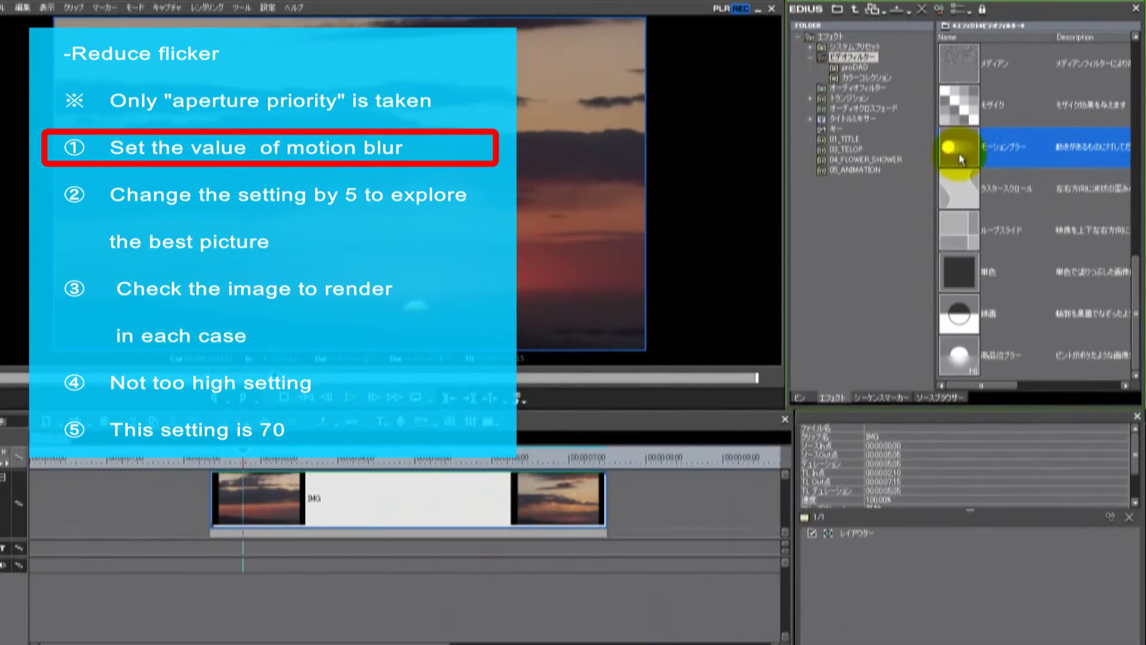
{"action": "left_click_drag", "start_coordinate": [961, 159], "coordinate": [933, 581]}
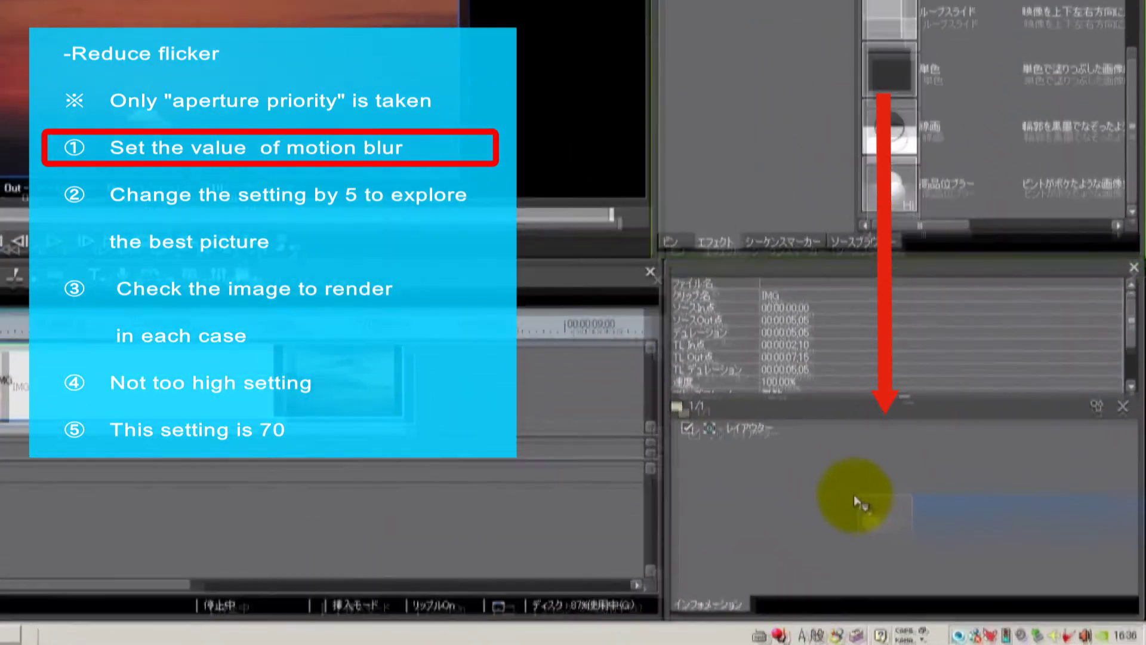
{"action": "left_click_drag", "start_coordinate": [854, 502], "coordinate": [856, 506]}
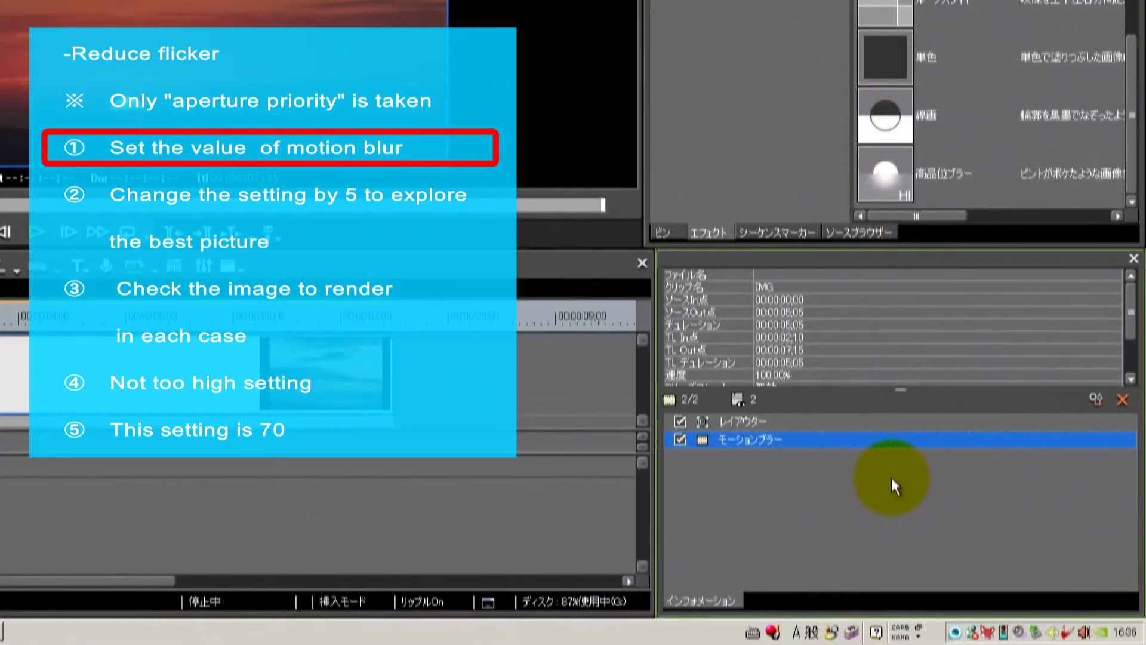
Set the IMG clip's motion blur ratio to 50 and render the selected clip
{"action": "double_click", "coordinate": [826, 443]}
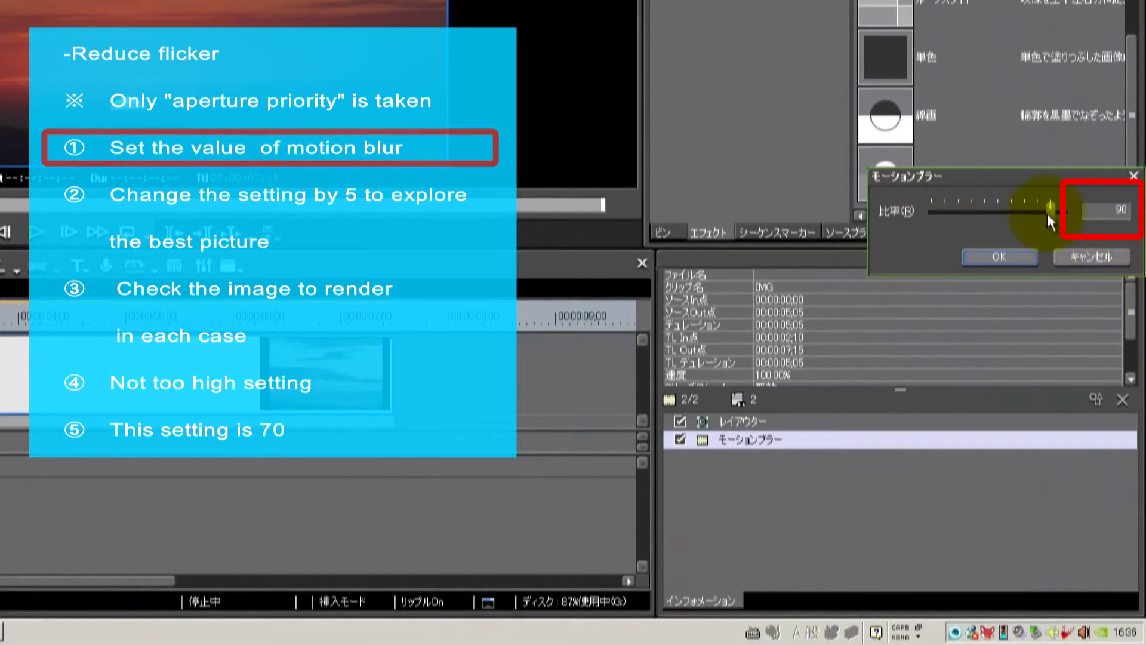
{"action": "left_click_drag", "start_coordinate": [1046, 216], "coordinate": [997, 224]}
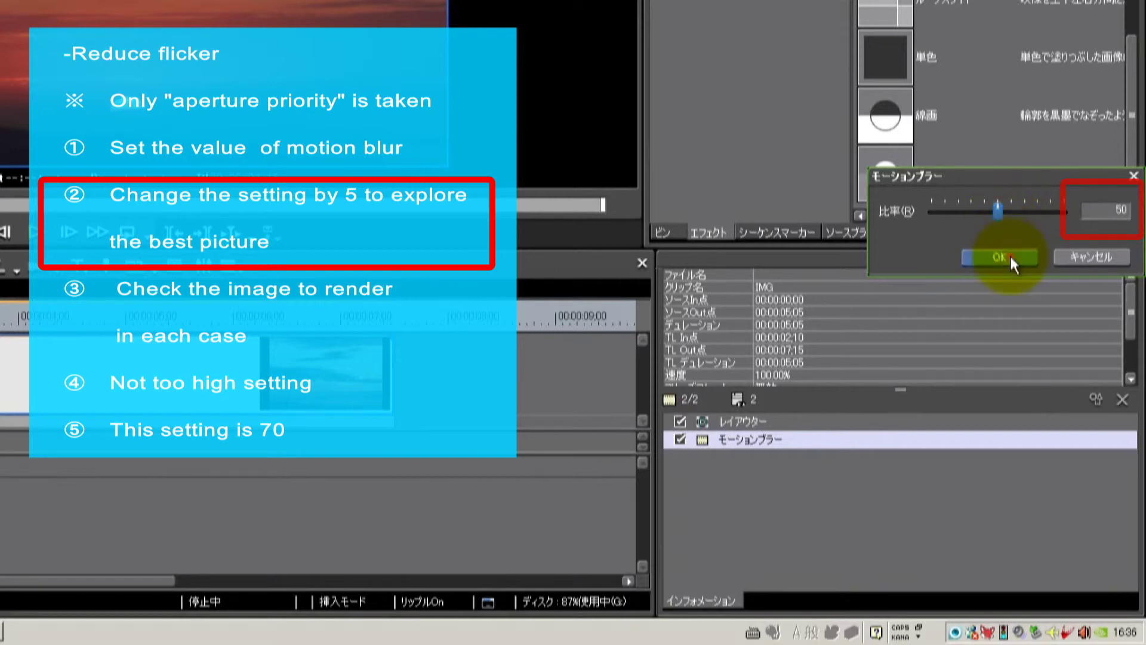
{"action": "left_click", "coordinate": [1009, 256]}
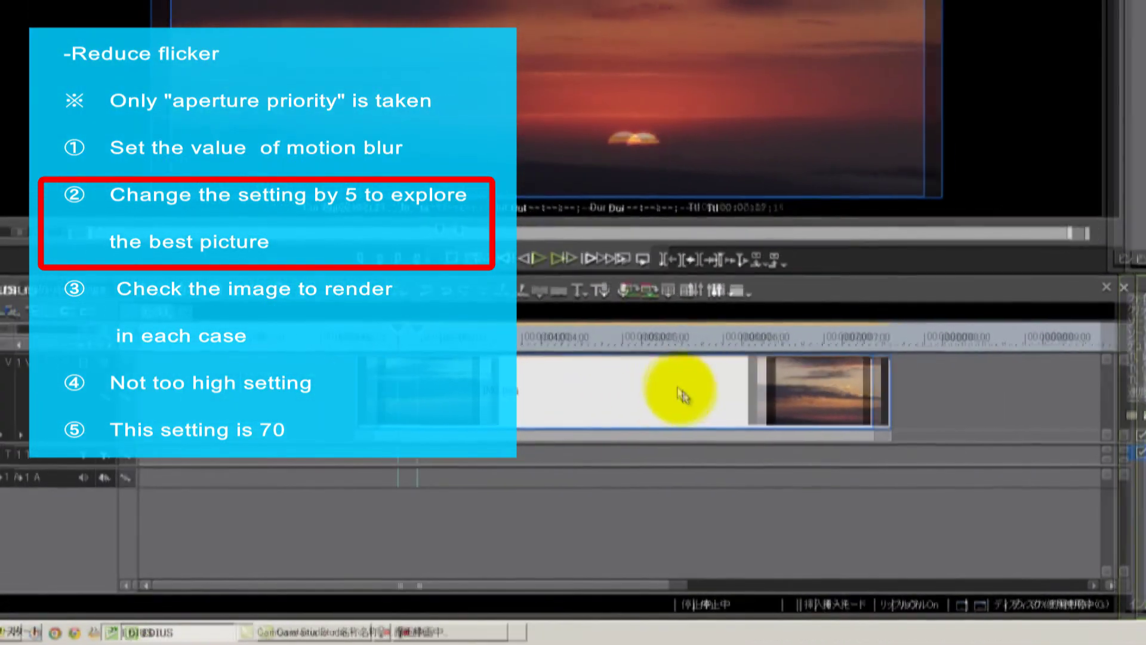
{"action": "right_click", "coordinate": [142, 380]}
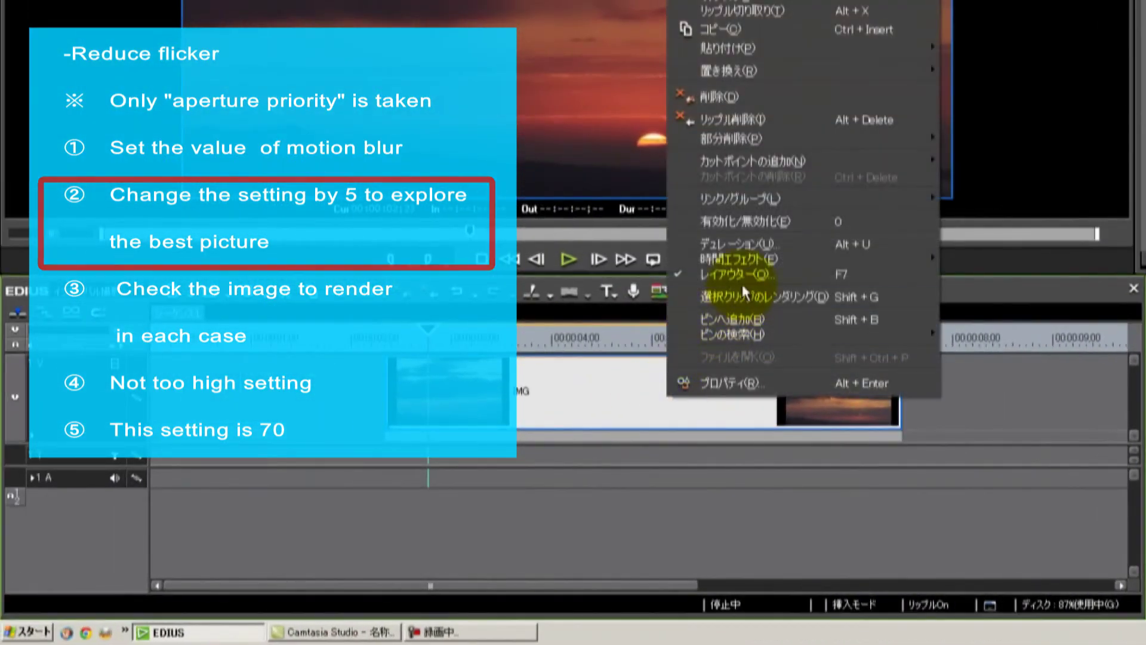
{"action": "left_click", "coordinate": [809, 300]}
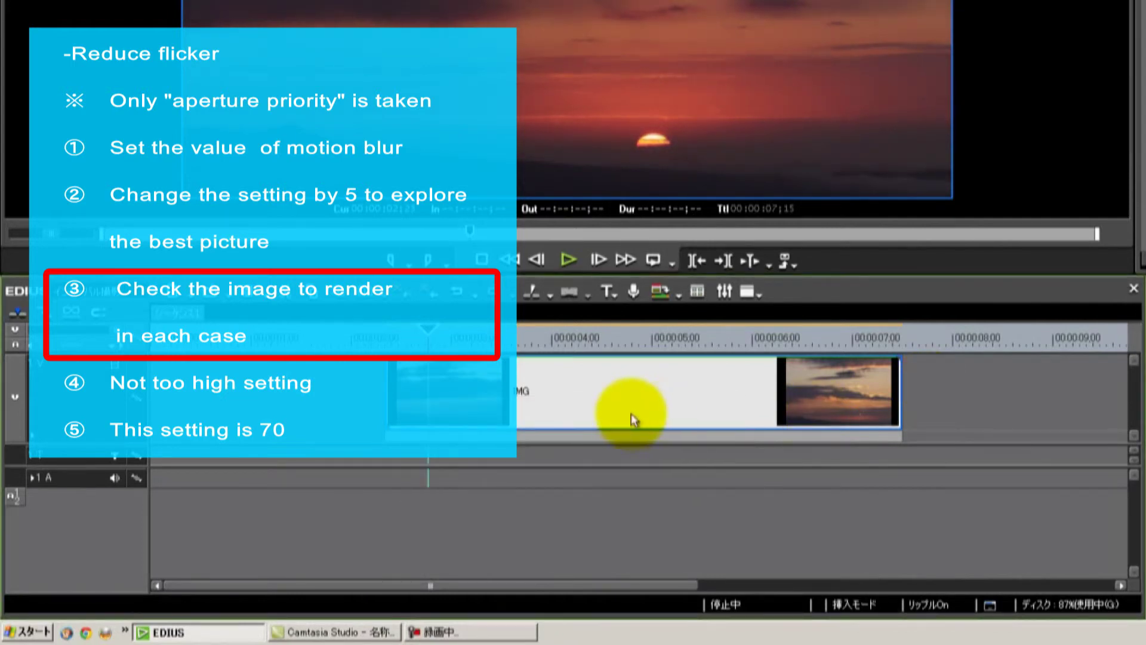
Play the rendered IMG clip from its start, check it in full-screen preview, and return the playhead to within the clip
{"action": "left_click", "coordinate": [385, 338]}
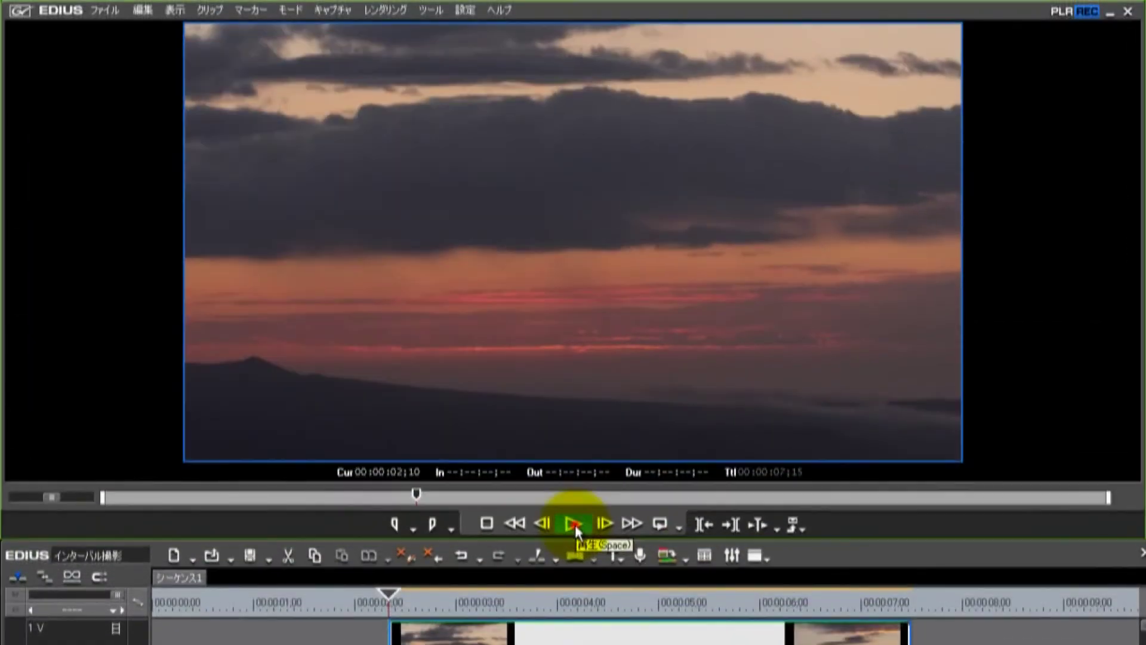
{"action": "left_click", "coordinate": [575, 524]}
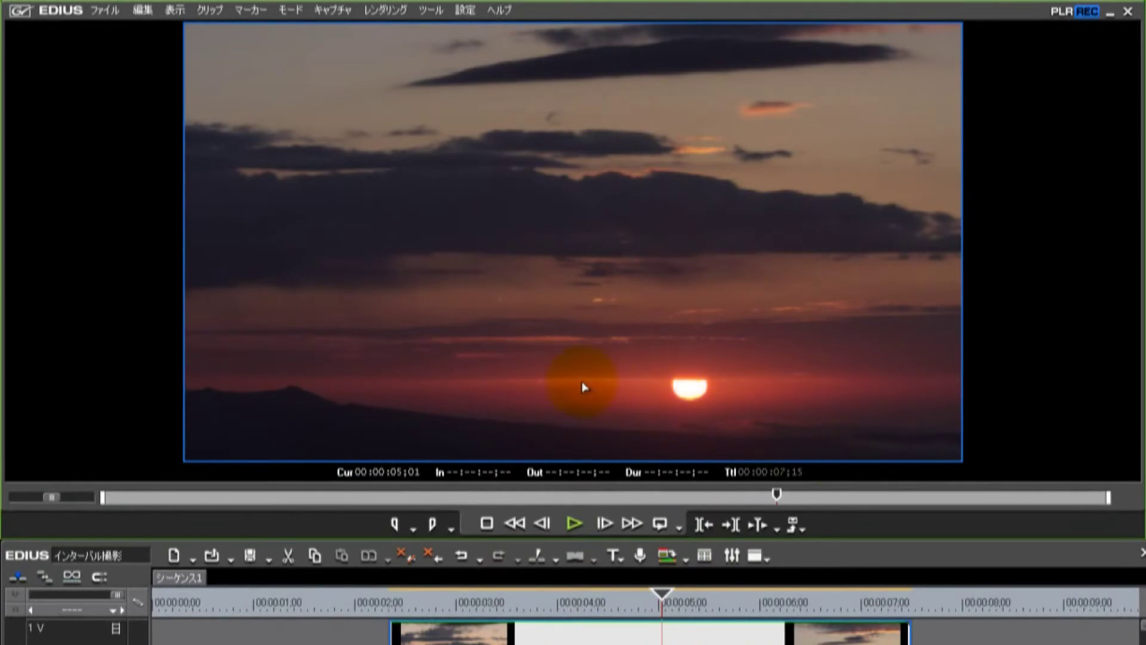
{"action": "double_click", "coordinate": [556, 309]}
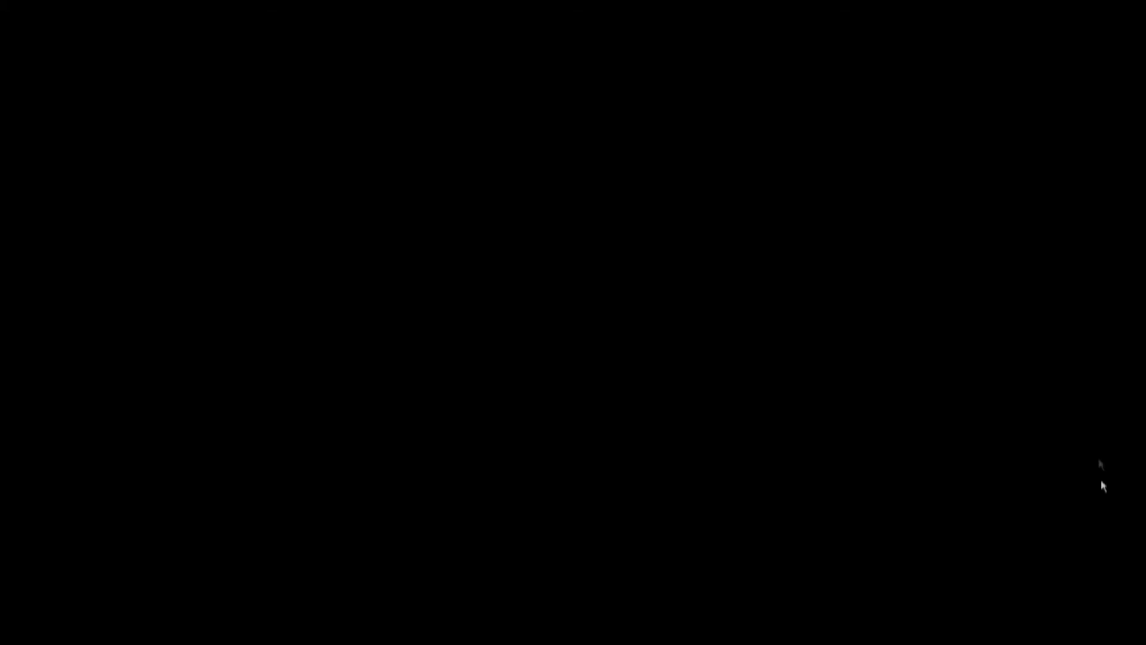
{"action": "left_click", "coordinate": [927, 320]}
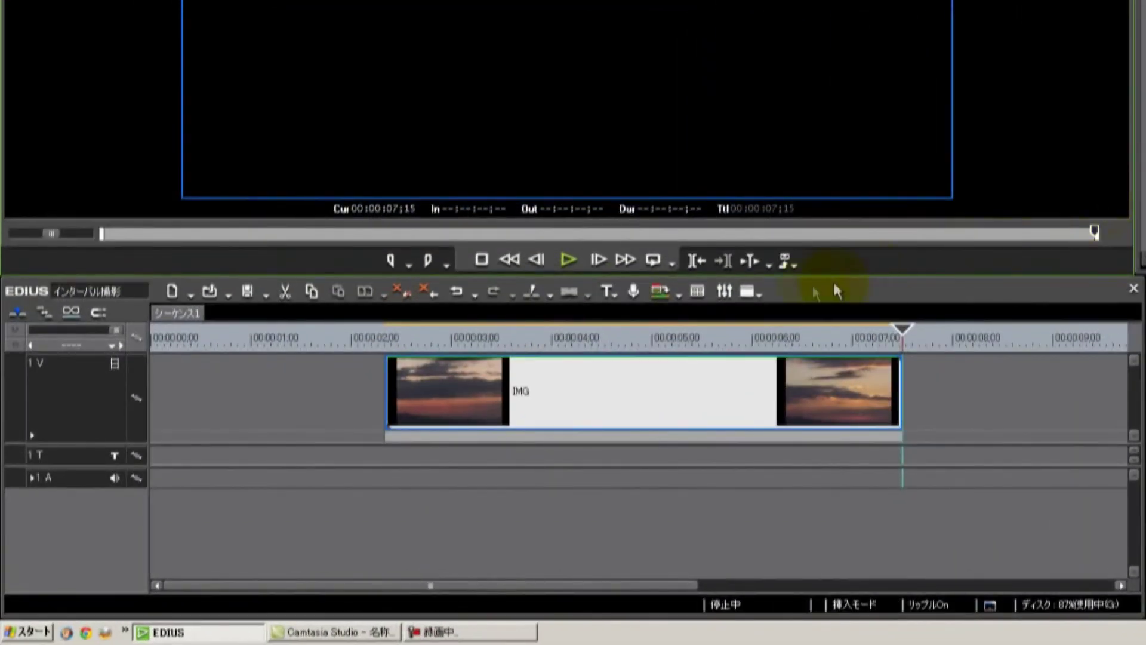
{"action": "left_click", "coordinate": [726, 344]}
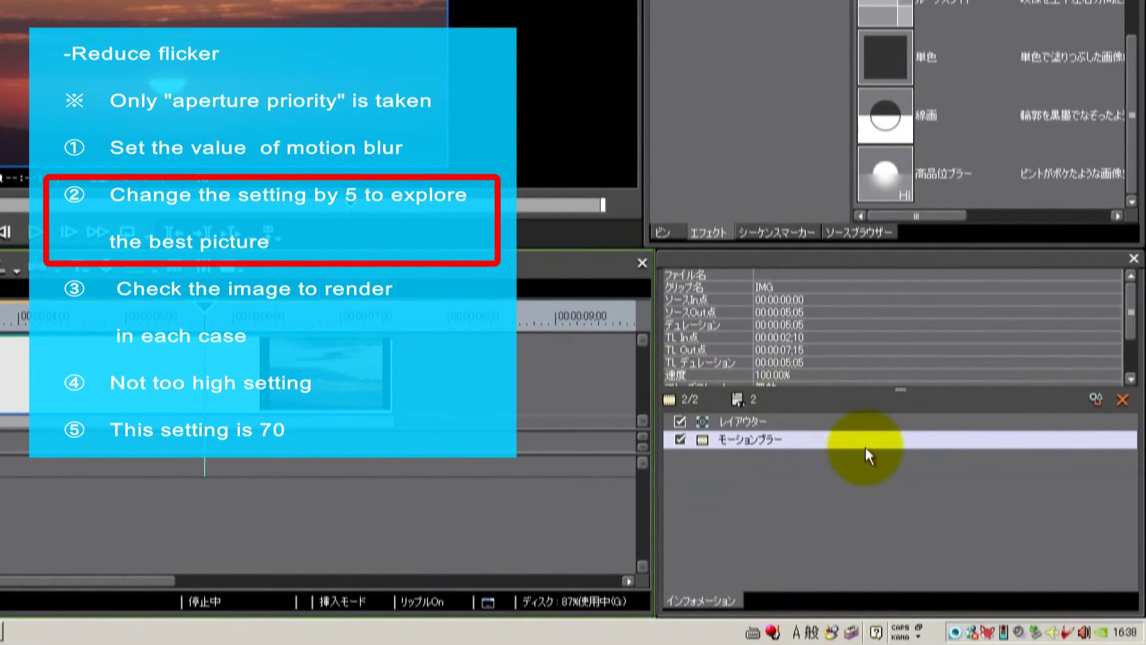
Raise the IMG clip's motion blur ratio to 55 and apply it
{"action": "left_click", "coordinate": [865, 443]}
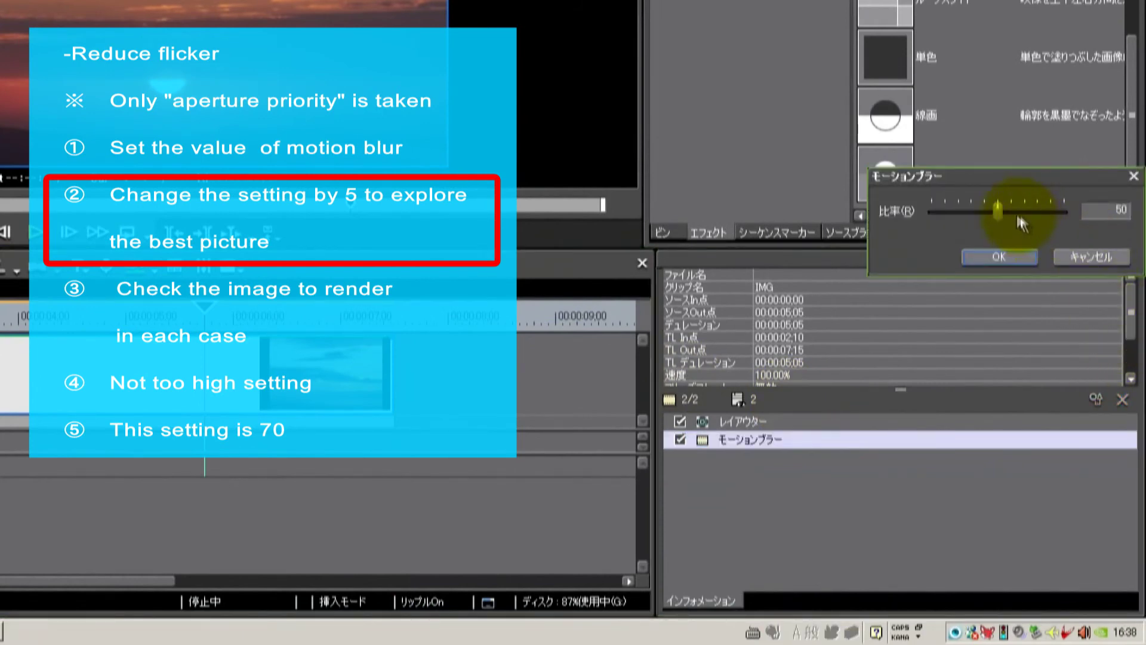
{"action": "left_click_drag", "start_coordinate": [1003, 217], "coordinate": [1006, 216]}
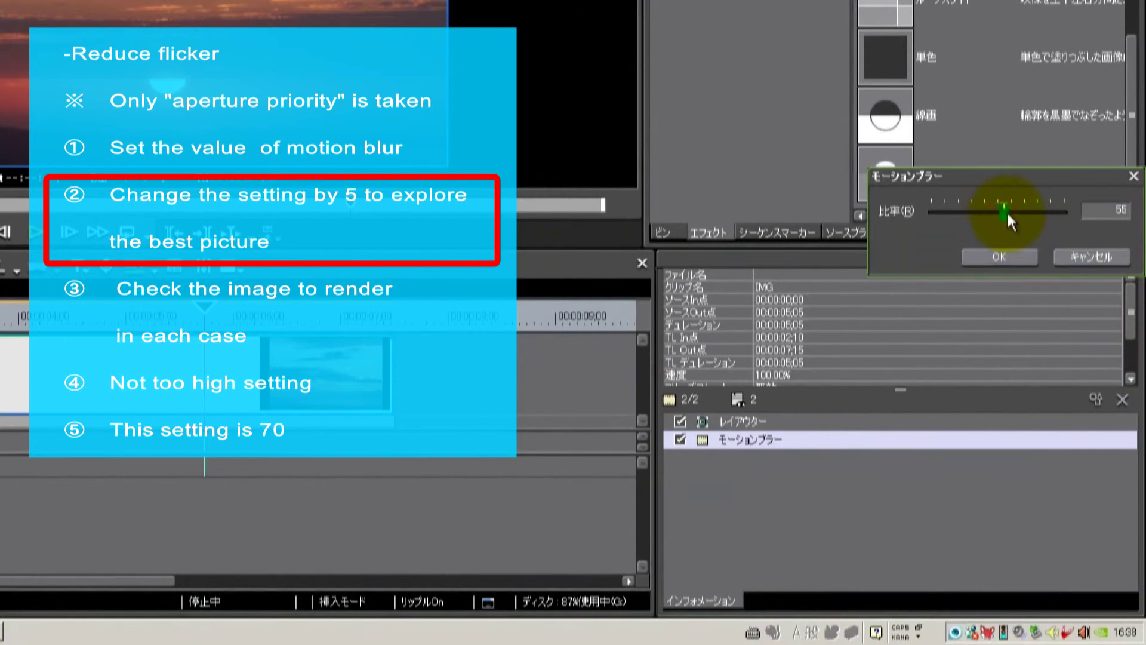
{"action": "left_click", "coordinate": [1027, 259]}
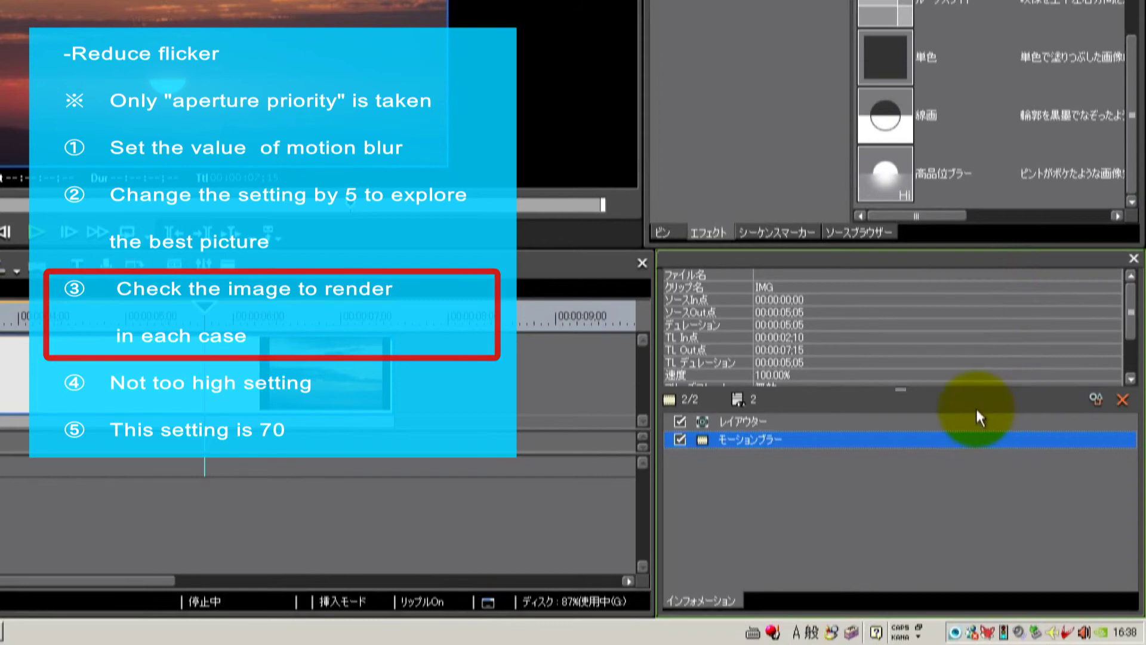
Reopen the IMG clip's motion blur settings, set the ratio to 70, and apply it
{"action": "left_click", "coordinate": [797, 438]}
{"action": "left_click", "coordinate": [798, 438]}
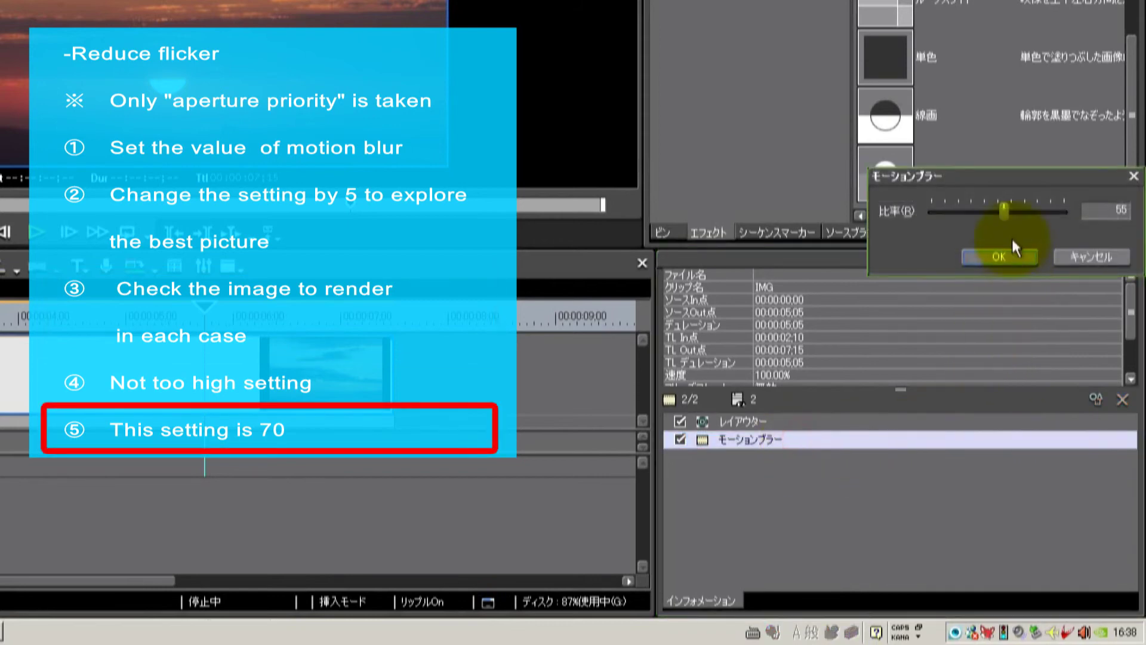
{"action": "left_click_drag", "start_coordinate": [1001, 214], "coordinate": [1020, 213]}
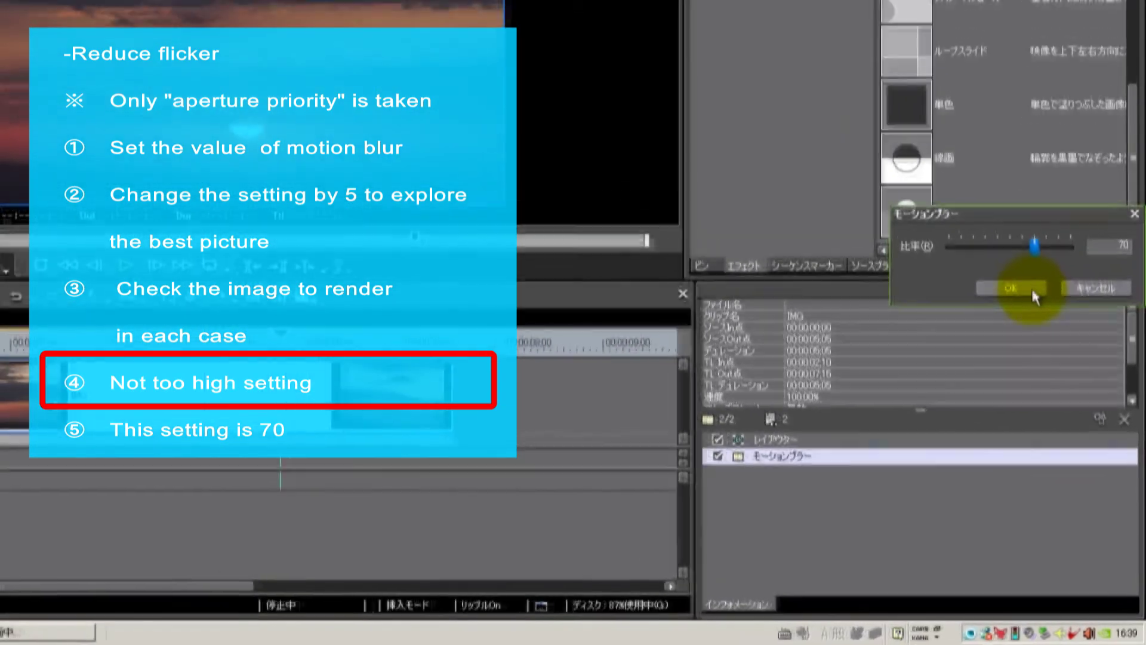
{"action": "left_click", "coordinate": [1022, 258]}
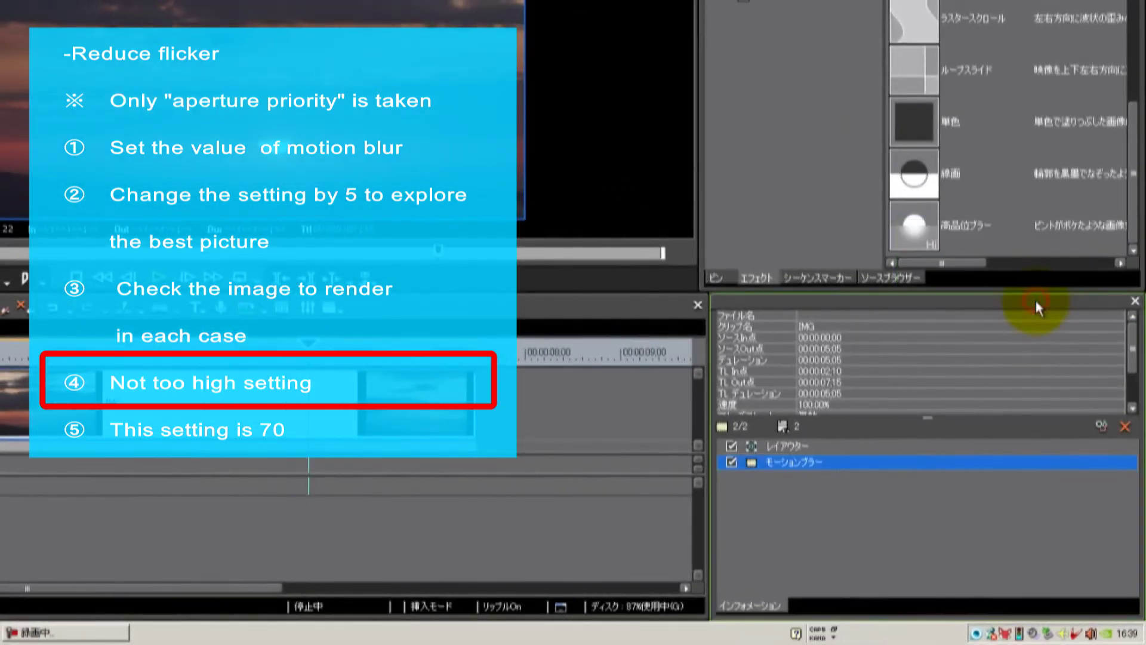
Render the selected IMG clip with the new blur and move the playhead to the clip's start
{"action": "right_click", "coordinate": [212, 411]}
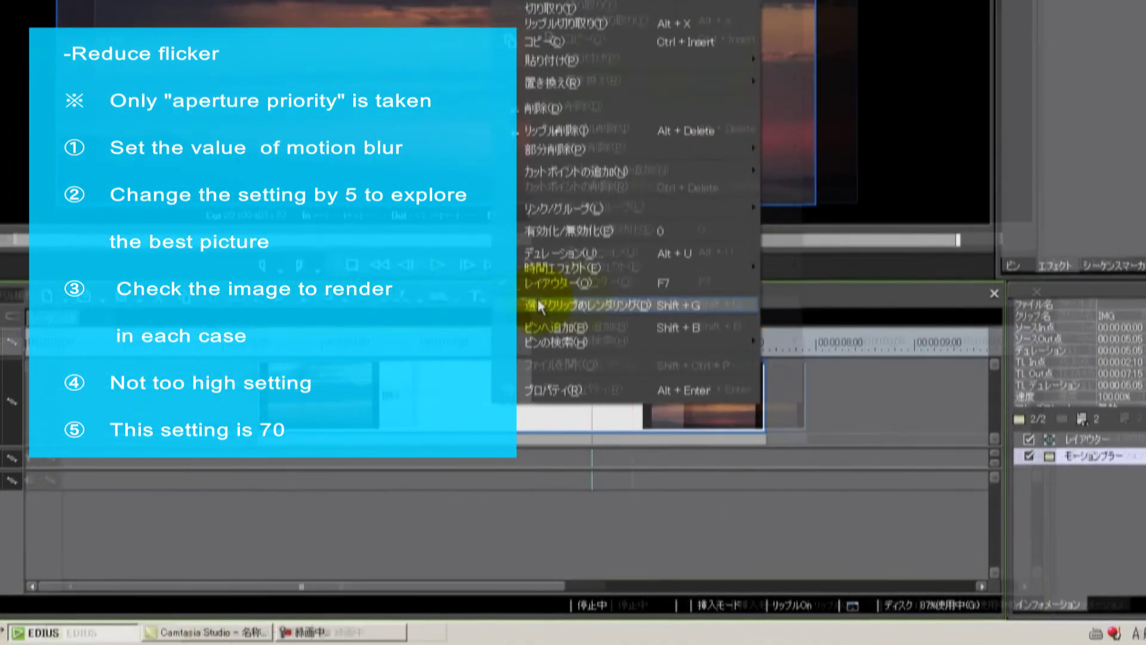
{"action": "left_click", "coordinate": [253, 316]}
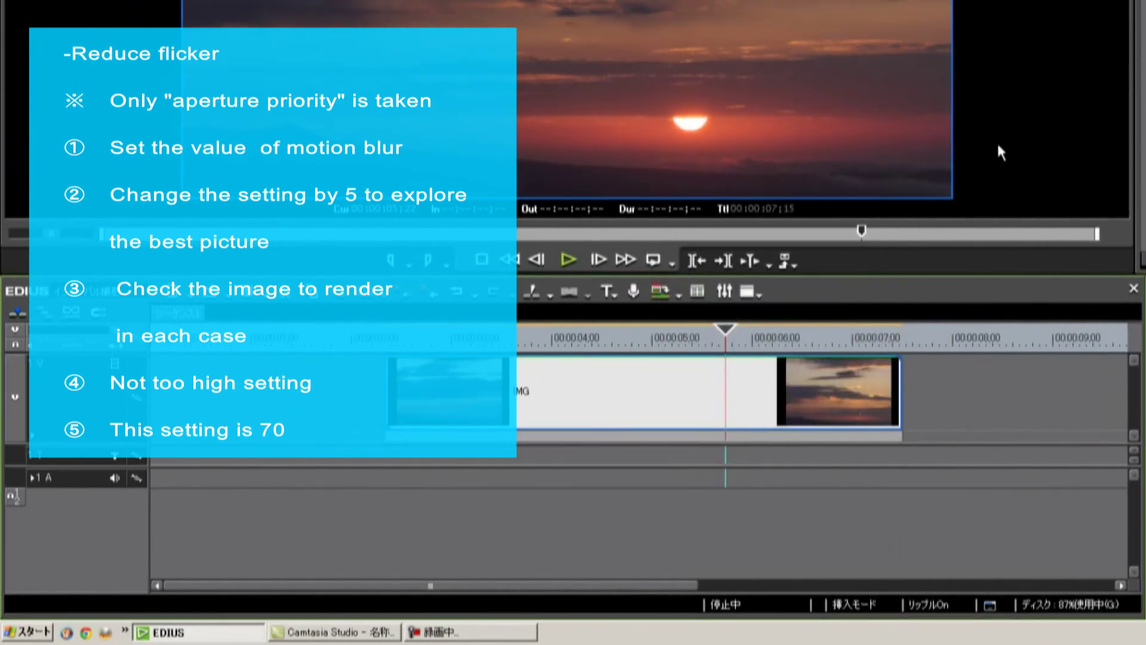
{"action": "left_click", "coordinate": [430, 346]}
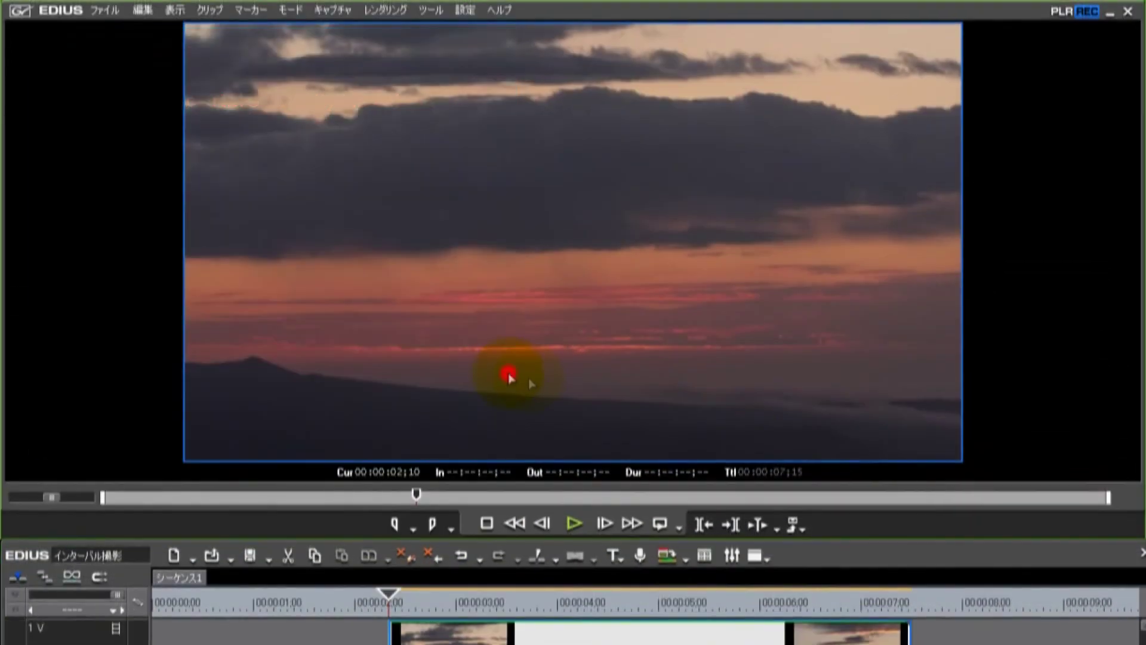